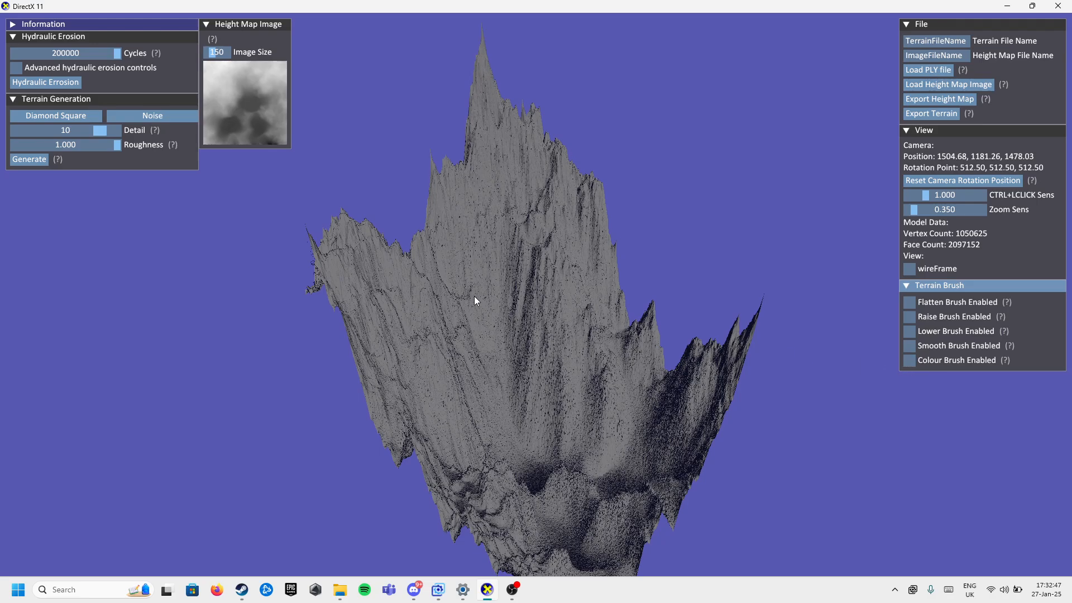
# Set the Diamond Square detail to 9, generate a new terrain and inspect it from several angles
pyautogui.click(83, 129)
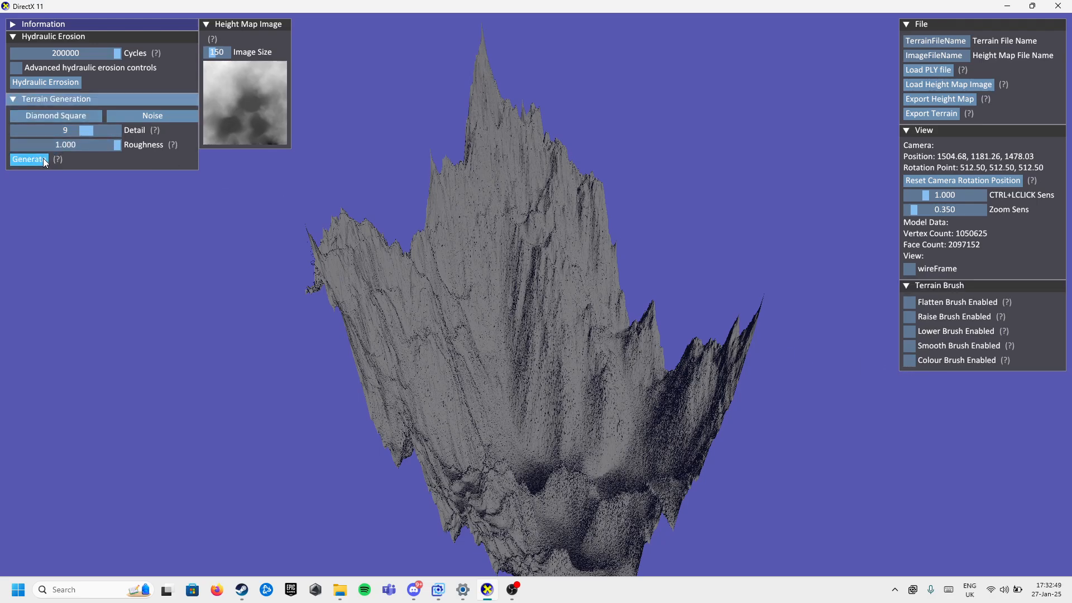
pyautogui.click(30, 159)
pyautogui.scroll(-3, 536, 294)
pyautogui.keyDown('ctrl'); pyautogui.moveTo(537, 295); pyautogui.dragTo(536, 293); pyautogui.keyUp('ctrl')
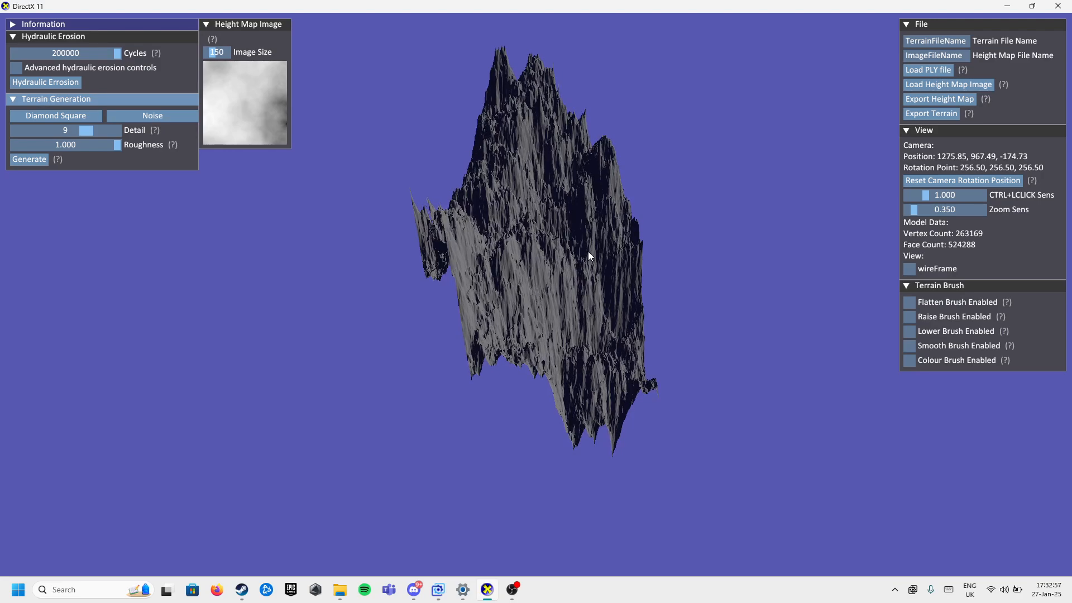
pyautogui.keyDown('ctrl'); pyautogui.moveTo(588, 251); pyautogui.dragTo(612, 332); pyautogui.keyUp('ctrl')
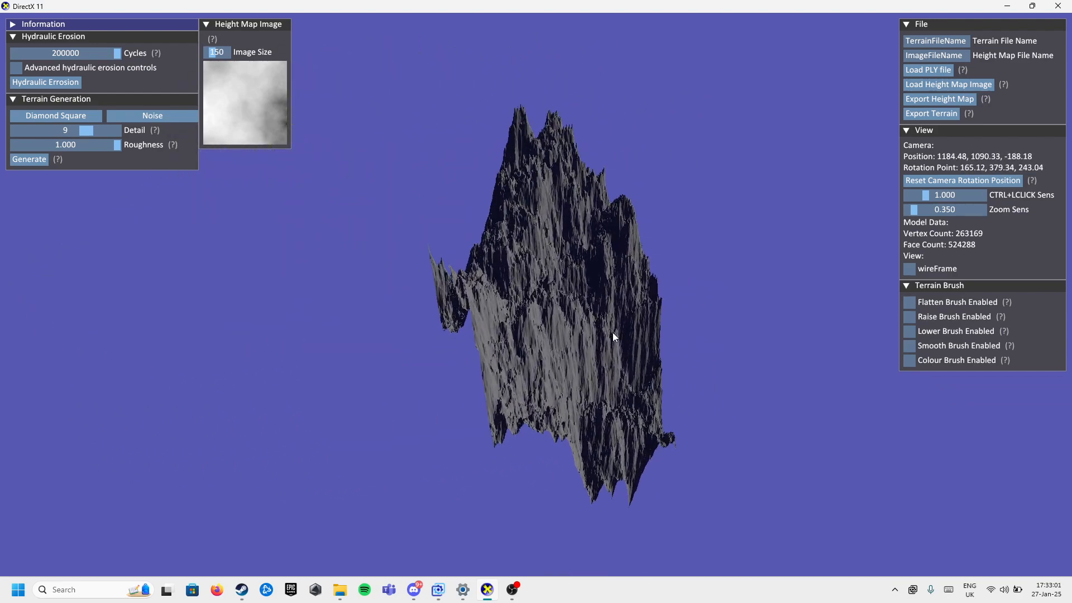
# Set the camera pan sensitivity to 1.966 and the zoom sensitivity to 1.499, and test the zoom on the terrain
pyautogui.click(945, 192)
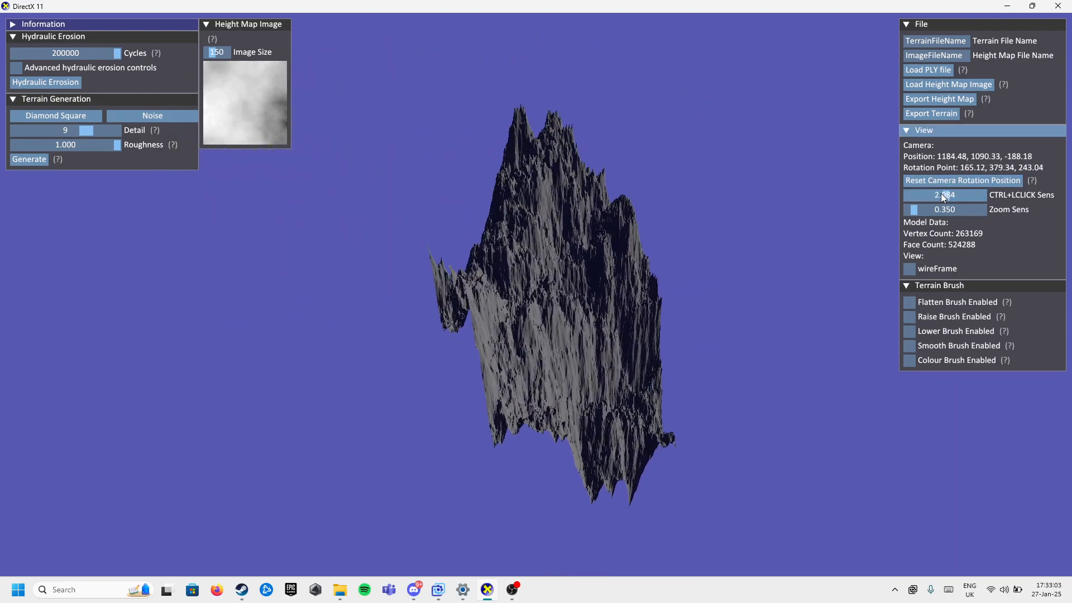
pyautogui.click(937, 209)
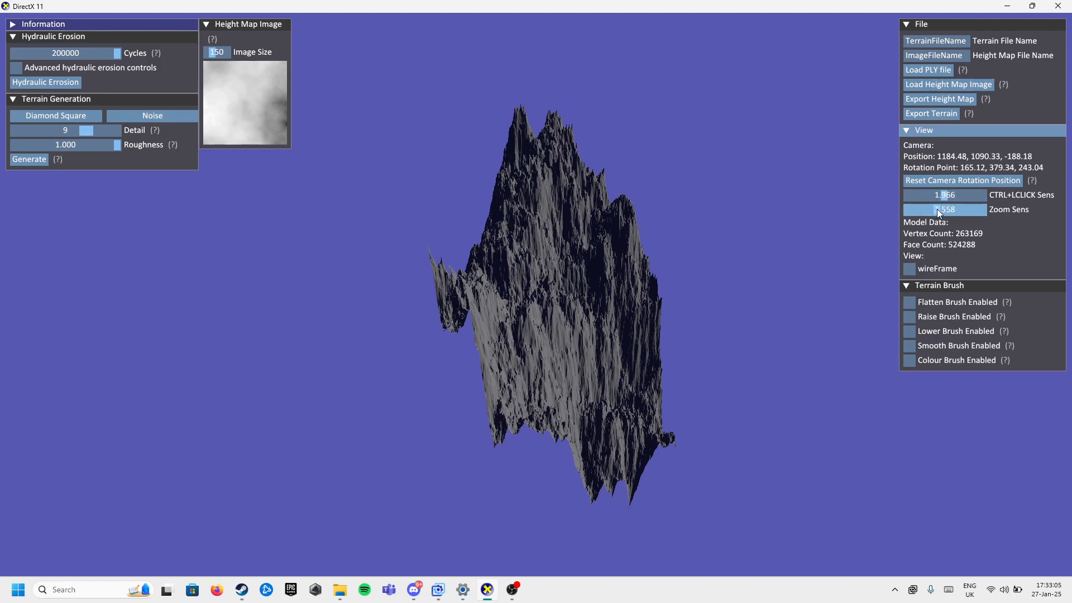
pyautogui.scroll(4, 554, 329)
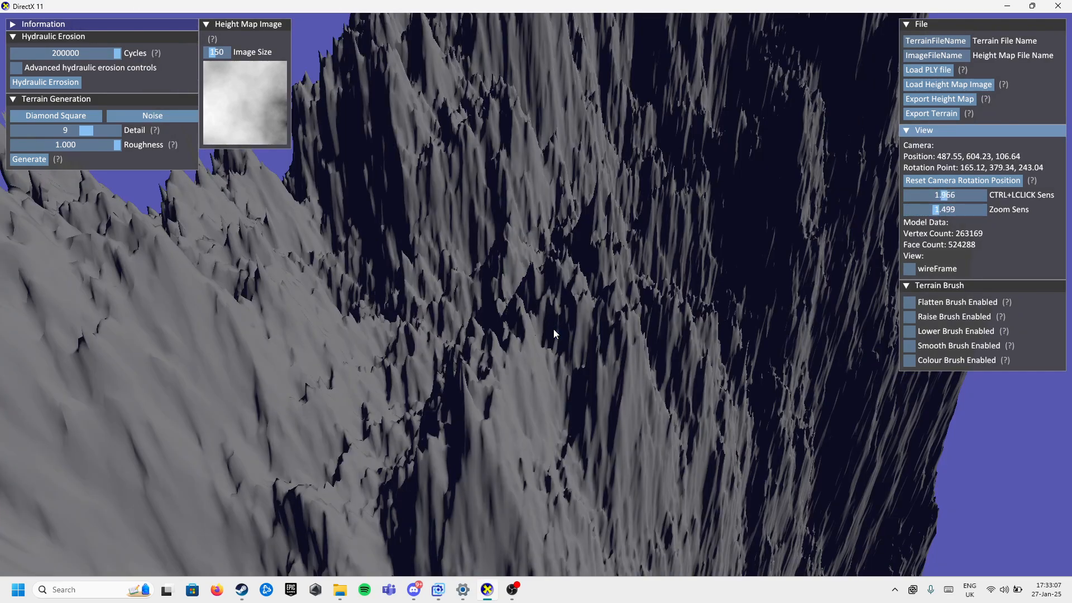
pyautogui.scroll(-5, 553, 329)
pyautogui.scroll(2, 549, 307)
pyautogui.scroll(1, 547, 304)
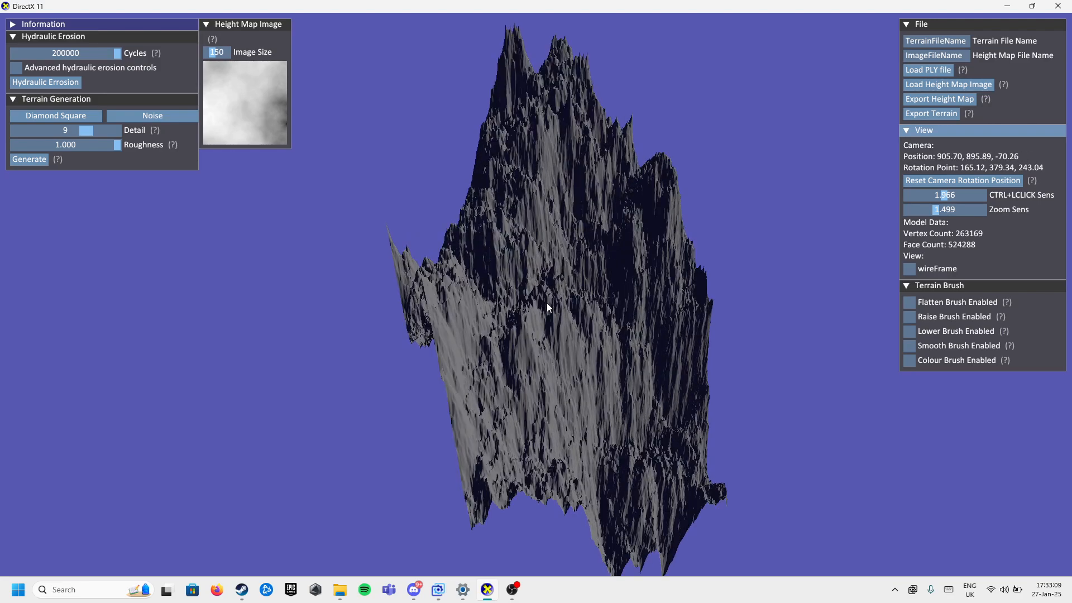
pyautogui.scroll(-4, 548, 304)
pyautogui.scroll(2, 547, 306)
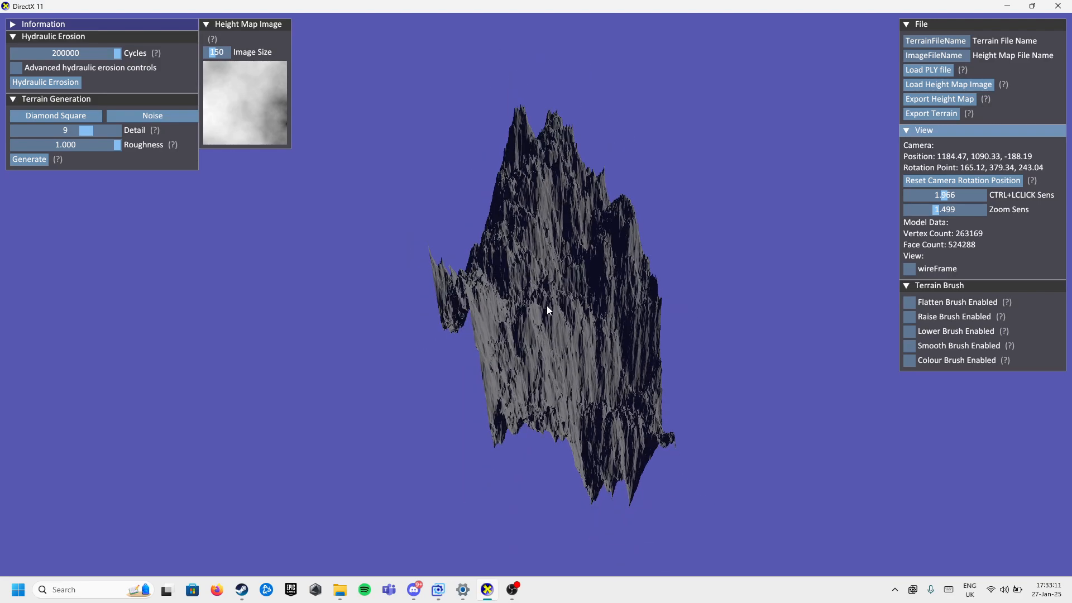
# Pan the camera far away from the terrain, and reset its rotation position to the terrain's centre
pyautogui.moveTo(551, 292)
pyautogui.keyDown('ctrl'); pyautogui.mouseDown()
pyautogui.moveTo(588, 282)
pyautogui.moveTo(548, 273)
pyautogui.moveTo(534, 294)
pyautogui.moveTo(270, 279)
pyautogui.moveTo(65, 320)
pyautogui.moveTo(534, 294)
pyautogui.mouseUp(); pyautogui.keyUp('ctrl')
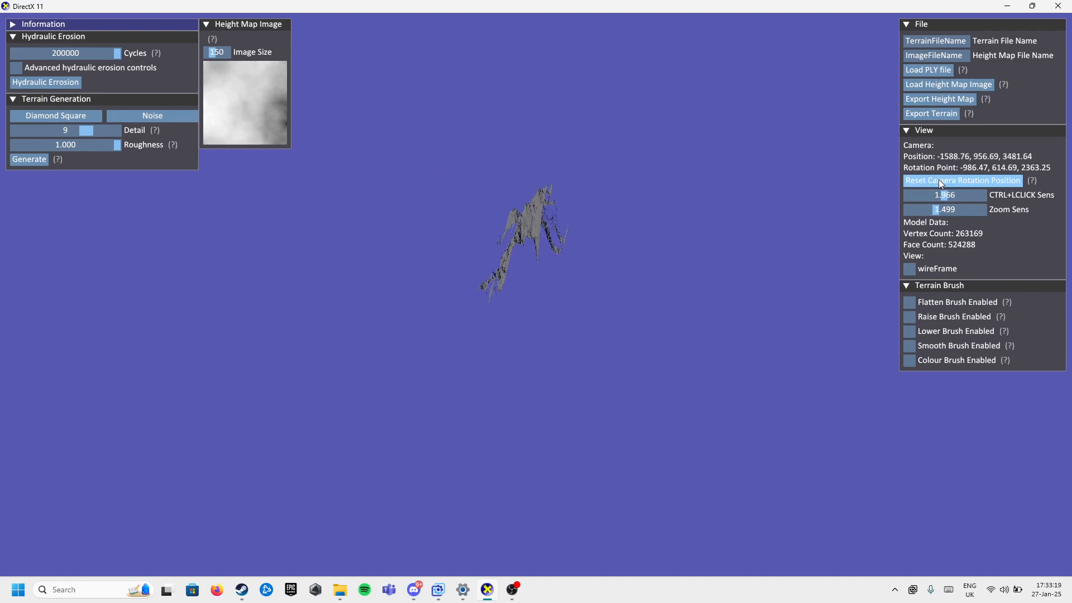
pyautogui.click(995, 180)
pyautogui.moveTo(536, 293); pyautogui.dragTo(537, 294)
pyautogui.scroll(-5, 536, 294)
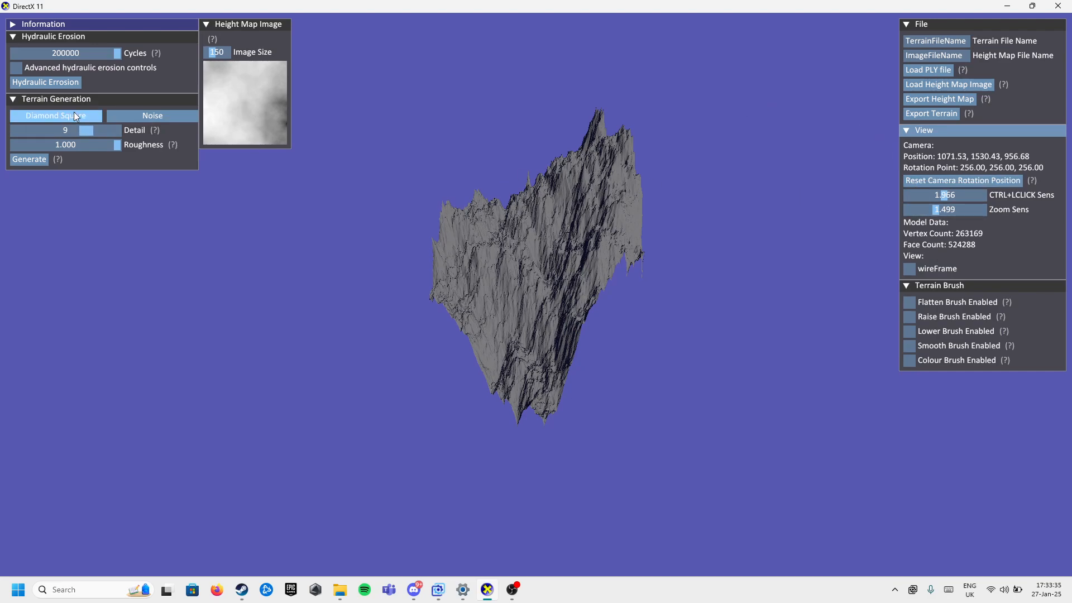
# Set the camera pan sensitivity to 0.123 and test panning and zooming around the terrain
pyautogui.keyDown('ctrl'); pyautogui.click(946, 194); pyautogui.keyUp('ctrl')
pyautogui.write('0.123123')
pyautogui.click(812, 234)
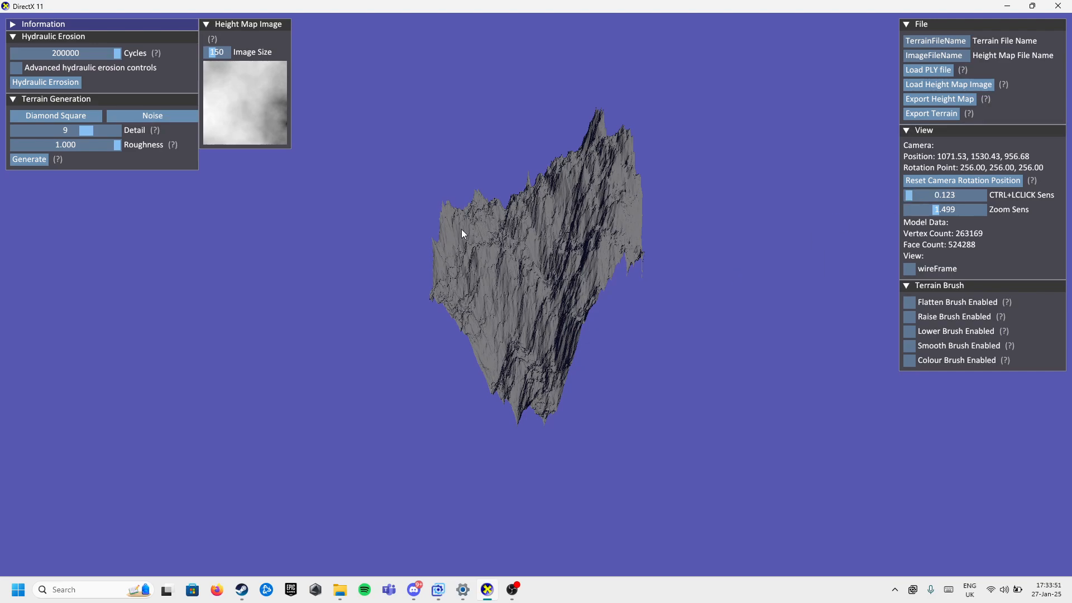
pyautogui.keyDown('ctrl'); pyautogui.moveTo(536, 282); pyautogui.dragTo(524, 512); pyautogui.keyUp('ctrl')
pyautogui.scroll(3, 536, 294)
pyautogui.scroll(-1, 536, 293)
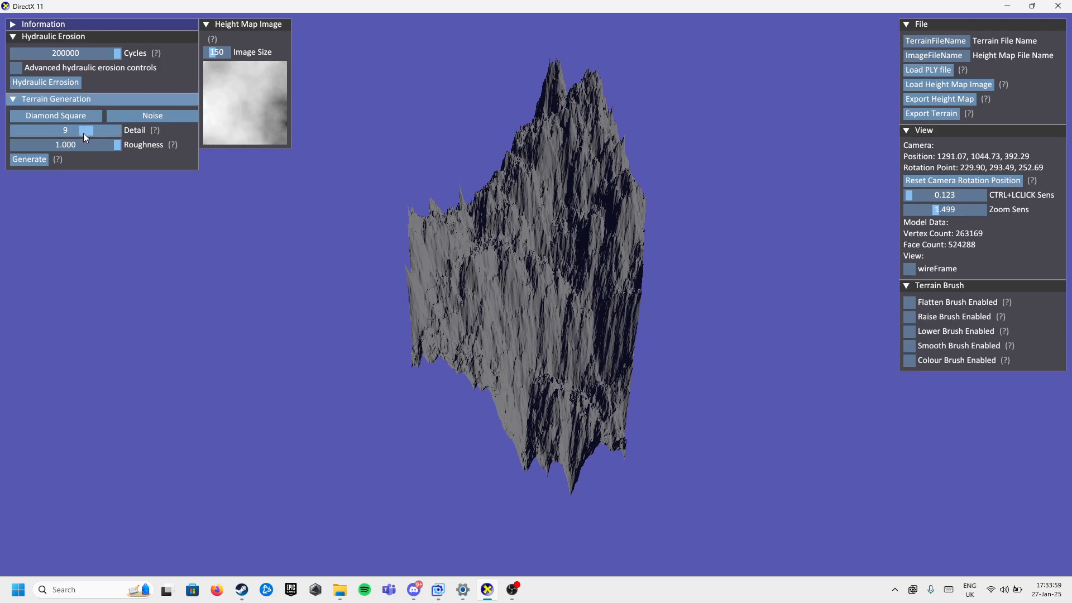
# Lower the Diamond Square roughness to 0.082, generate a terrain from it and inspect the result
pyautogui.click(125, 116)
pyautogui.click(93, 117)
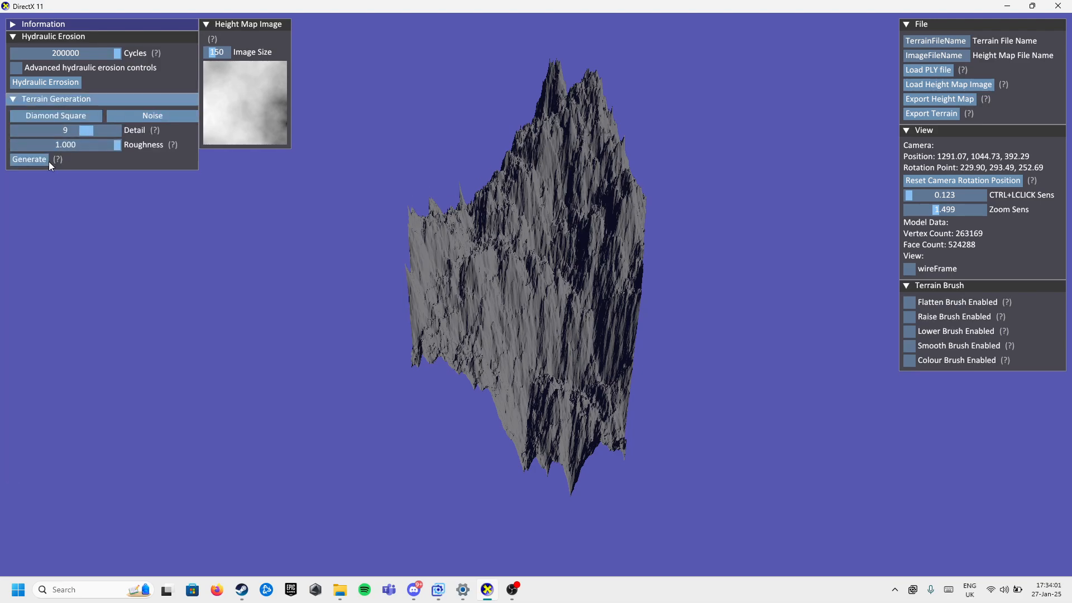
pyautogui.keyDown('ctrl'); pyautogui.moveTo(575, 196); pyautogui.dragTo(468, 273); pyautogui.keyUp('ctrl')
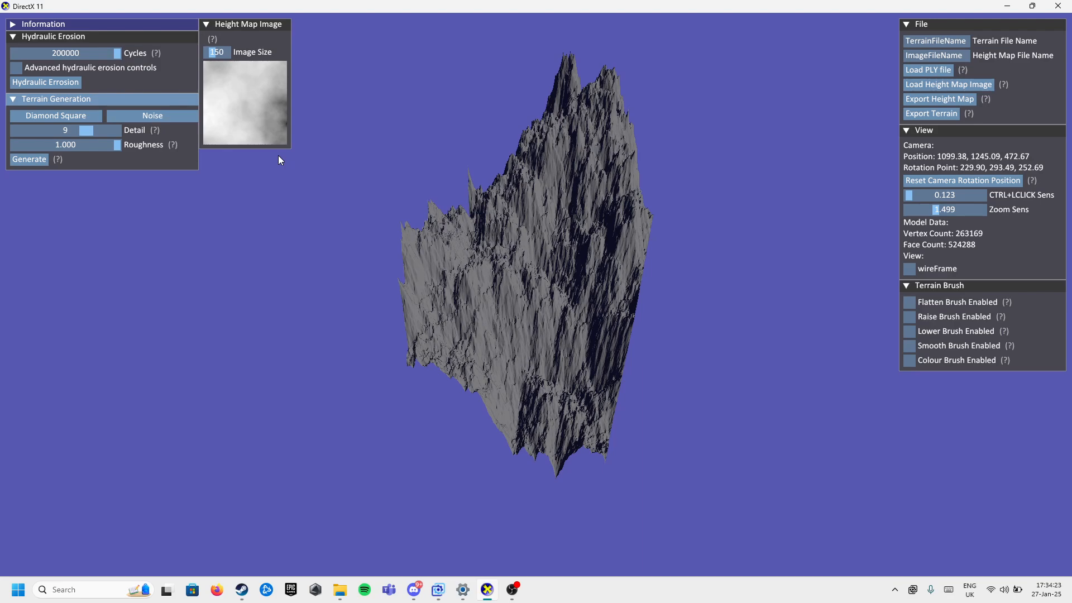
pyautogui.moveTo(118, 144); pyautogui.dragTo(117, 146)
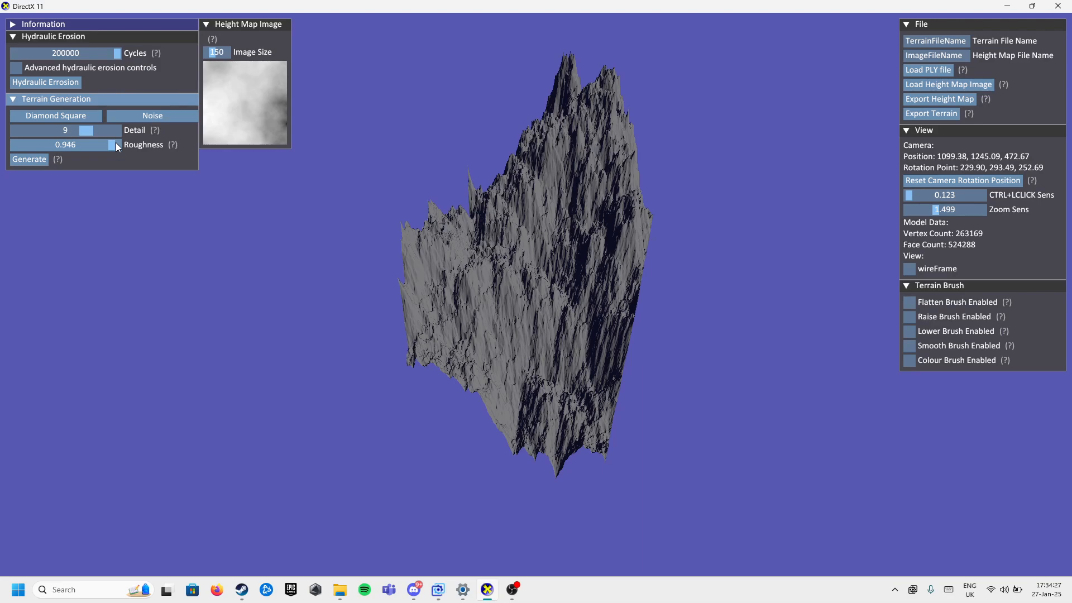
pyautogui.click(27, 149)
pyautogui.click(29, 159)
pyautogui.keyDown('ctrl'); pyautogui.moveTo(535, 293); pyautogui.dragTo(536, 294); pyautogui.keyUp('ctrl')
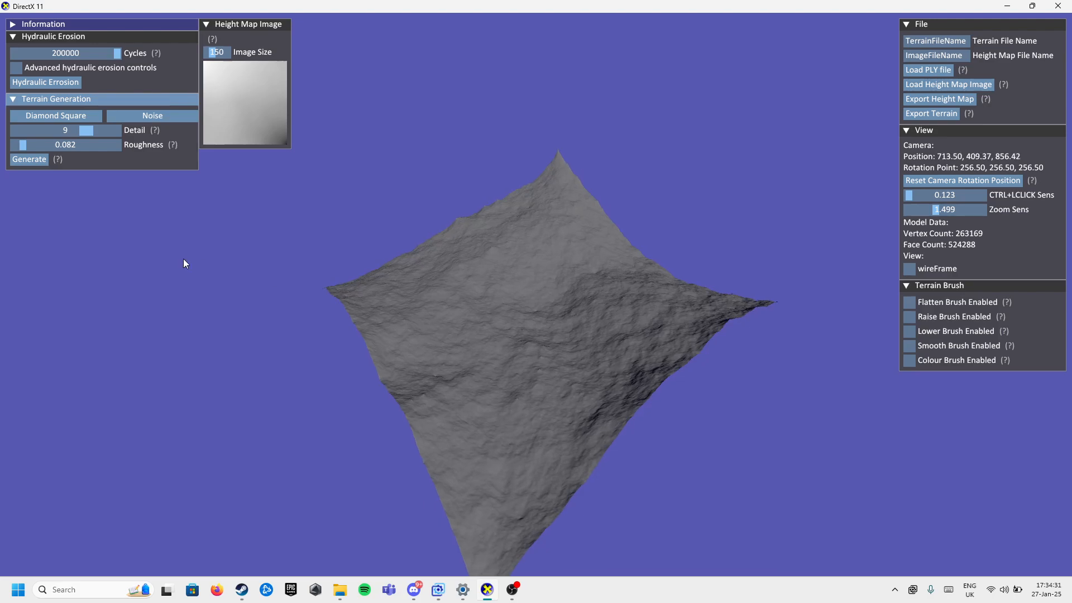
# Raise the Diamond Square roughness to 1.000, and generate and inspect a new terrain
pyautogui.click(118, 145)
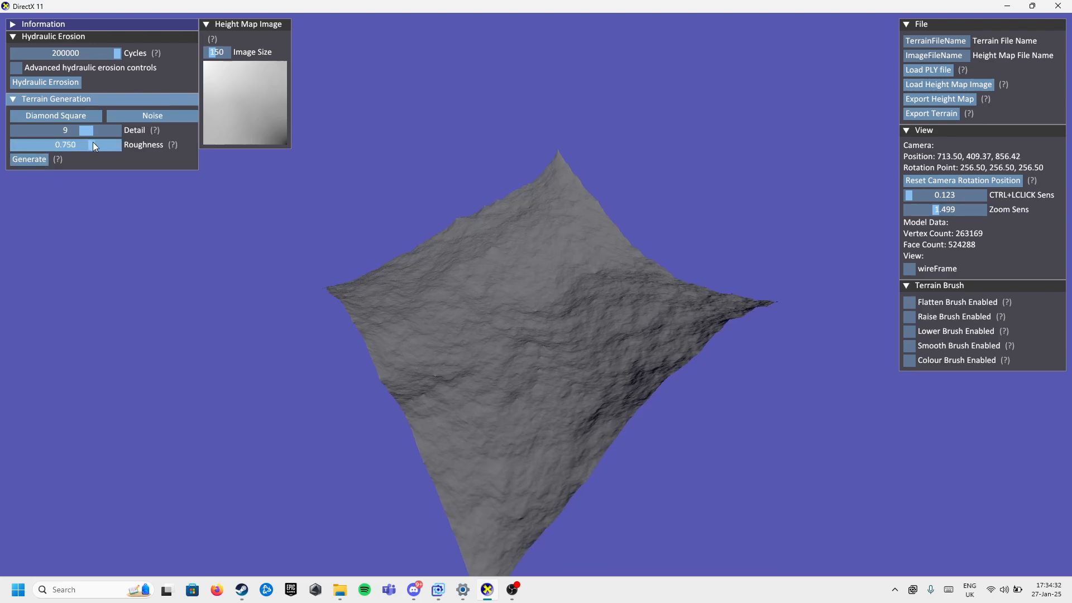
pyautogui.click(29, 159)
pyautogui.keyDown('ctrl'); pyautogui.moveTo(536, 294); pyautogui.dragTo(536, 294); pyautogui.keyUp('ctrl')
pyautogui.keyDown('ctrl'); pyautogui.moveTo(316, 278); pyautogui.dragTo(506, 293); pyautogui.keyUp('ctrl')
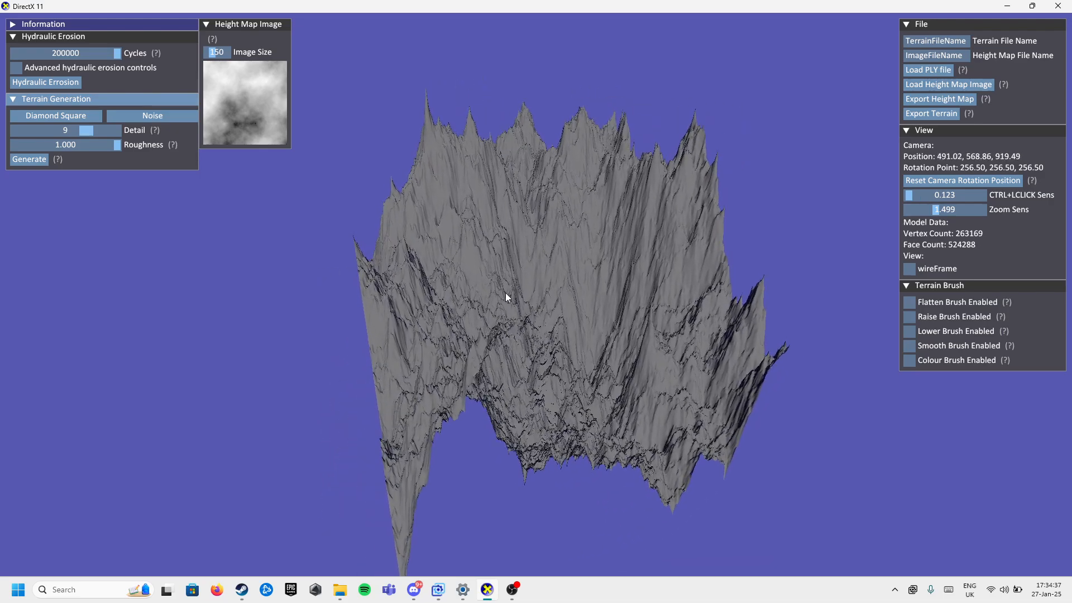
# Switch the terrain generation to Noise, try a size of 2048, and set the size to 525
pyautogui.click(172, 116)
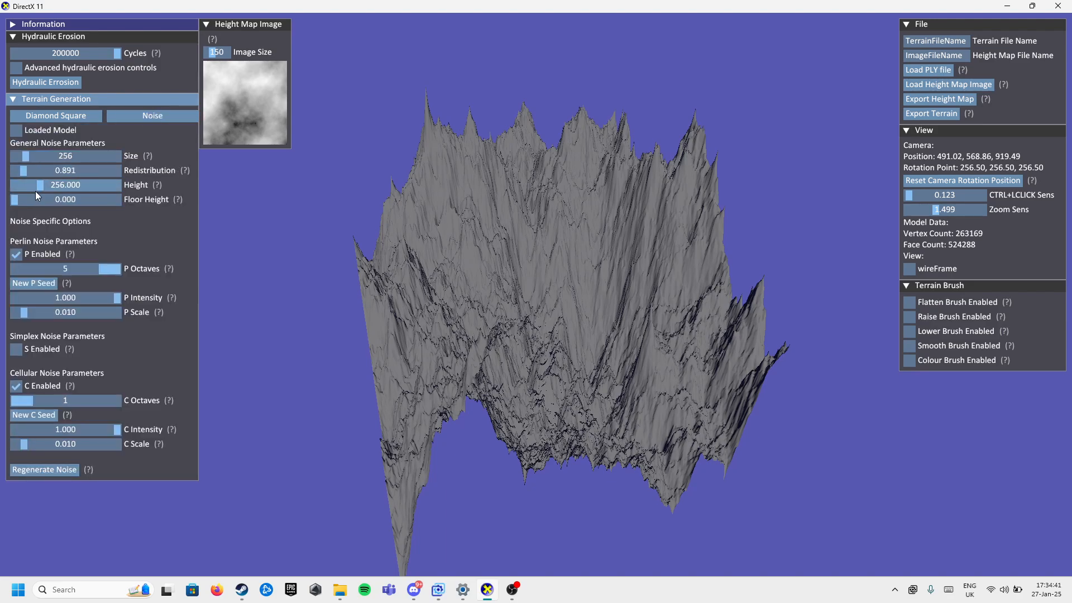
pyautogui.click(25, 156)
pyautogui.moveTo(26, 156); pyautogui.dragTo(29, 156)
pyautogui.moveTo(117, 415); pyautogui.dragTo(501, 296)
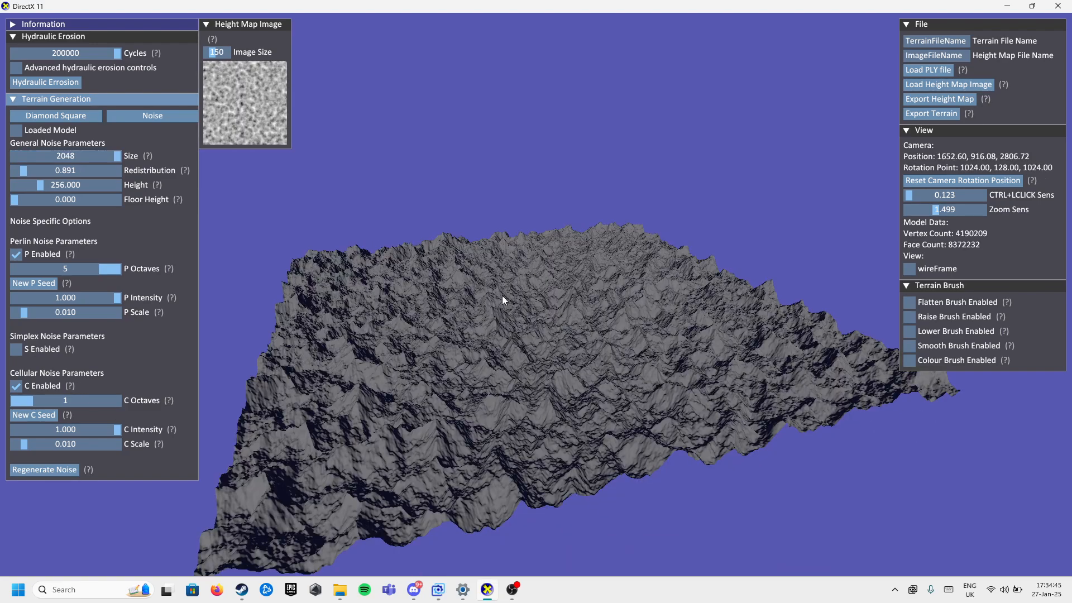
pyautogui.click(39, 157)
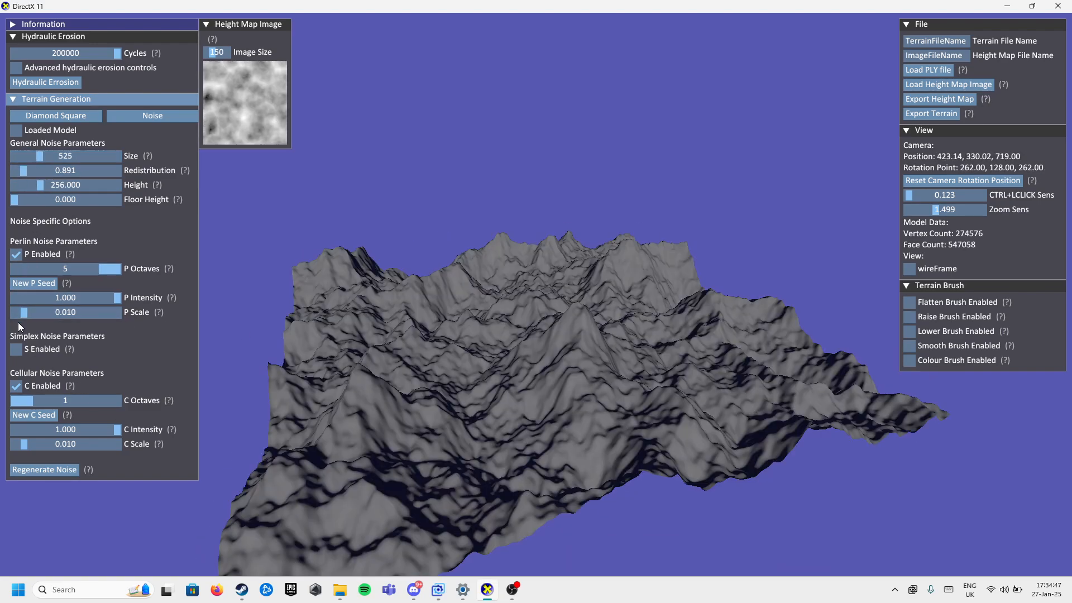
# Disable the cellular noise and inspect the terrain made from Perlin noise alone
pyautogui.click(14, 390)
pyautogui.keyDown('ctrl'); pyautogui.moveTo(525, 291); pyautogui.dragTo(536, 294); pyautogui.keyUp('ctrl')
pyautogui.scroll(5, 536, 294)
pyautogui.scroll(-8, 536, 294)
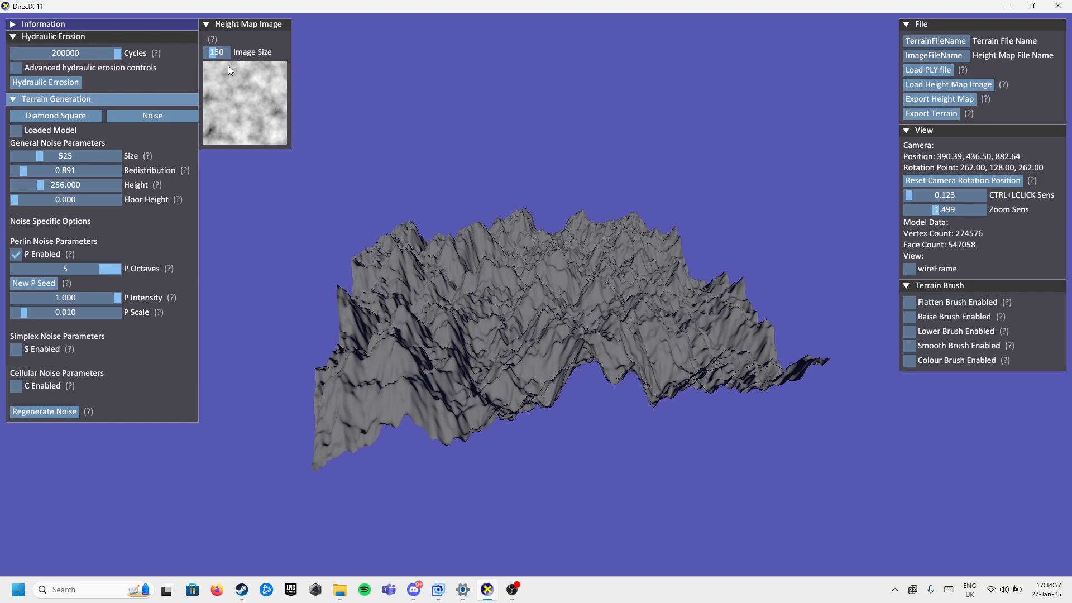
# Reduce the Perlin octaves to 1, re-enable the cellular noise and inspect the smoother combined terrain
pyautogui.moveTo(109, 268); pyautogui.dragTo(21, 269)
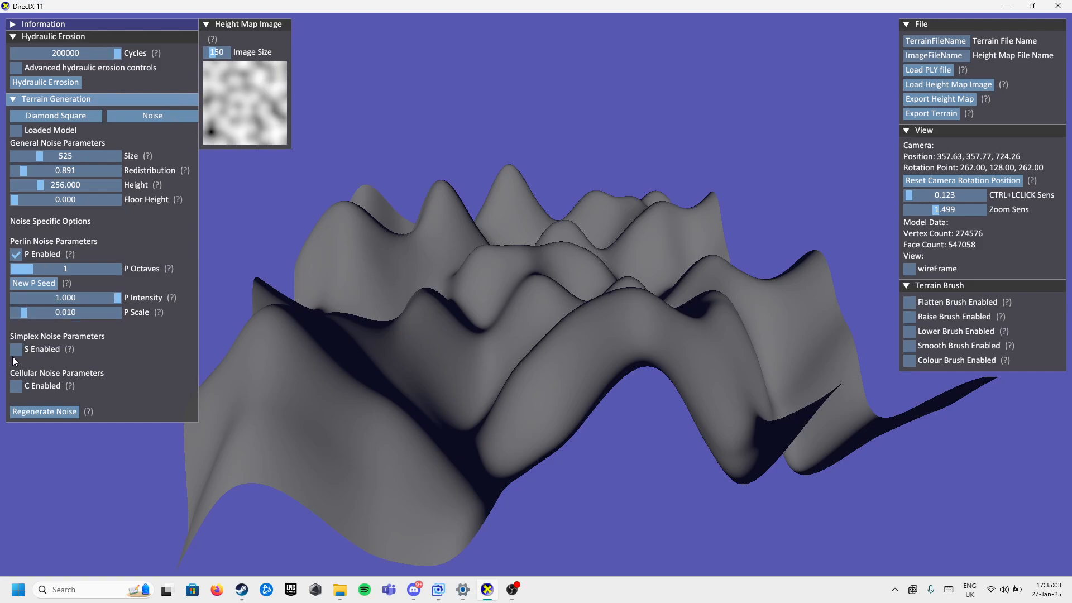
pyautogui.click(16, 386)
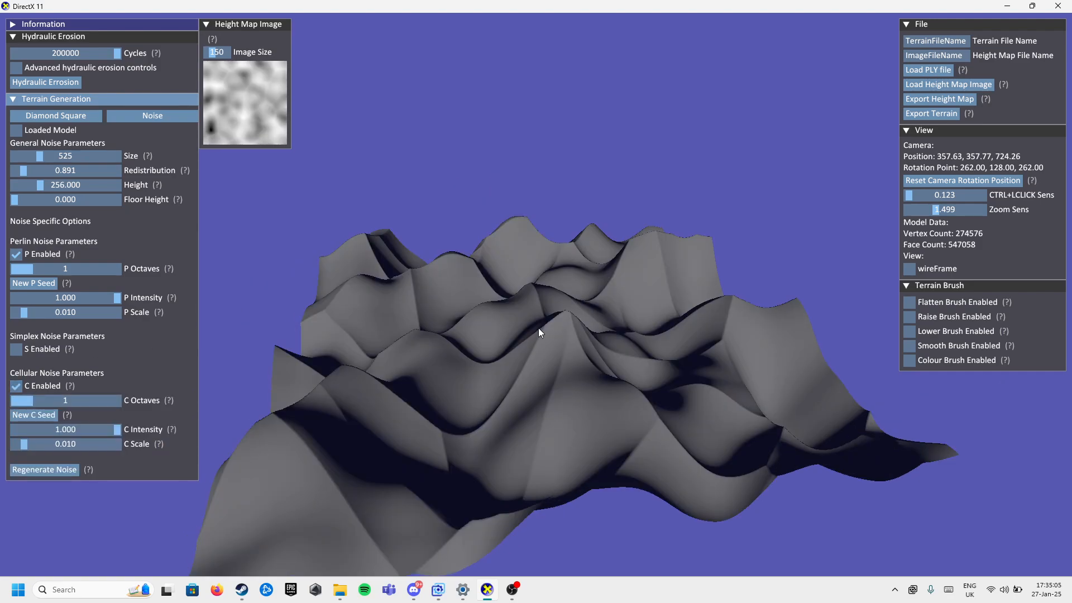
pyautogui.keyDown('ctrl'); pyautogui.moveTo(538, 327); pyautogui.dragTo(254, 312); pyautogui.keyUp('ctrl')
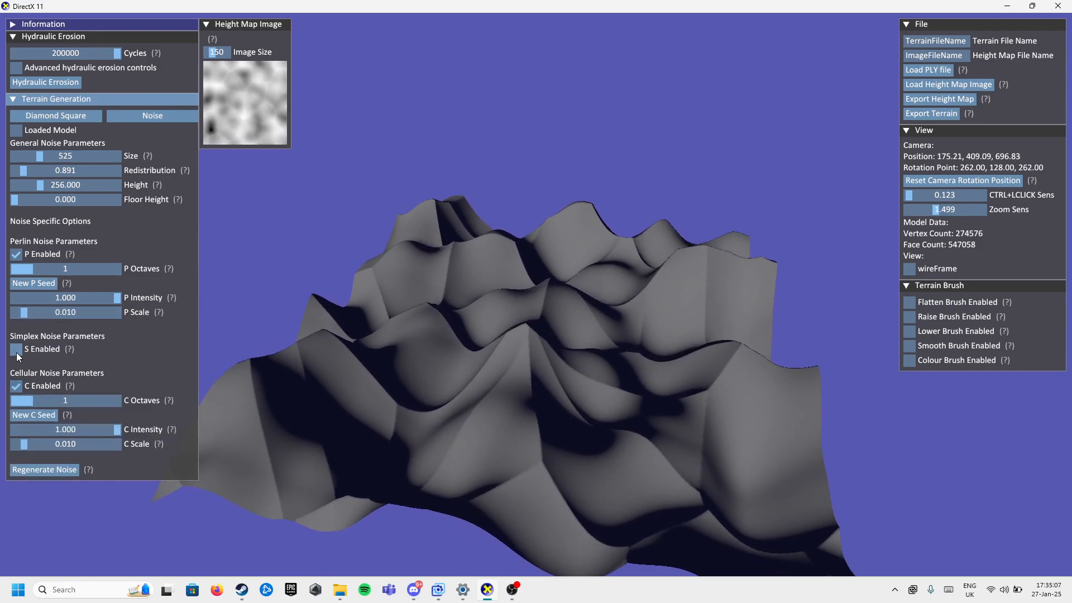
pyautogui.keyDown('ctrl'); pyautogui.moveTo(403, 293); pyautogui.dragTo(554, 293); pyautogui.keyUp('ctrl')
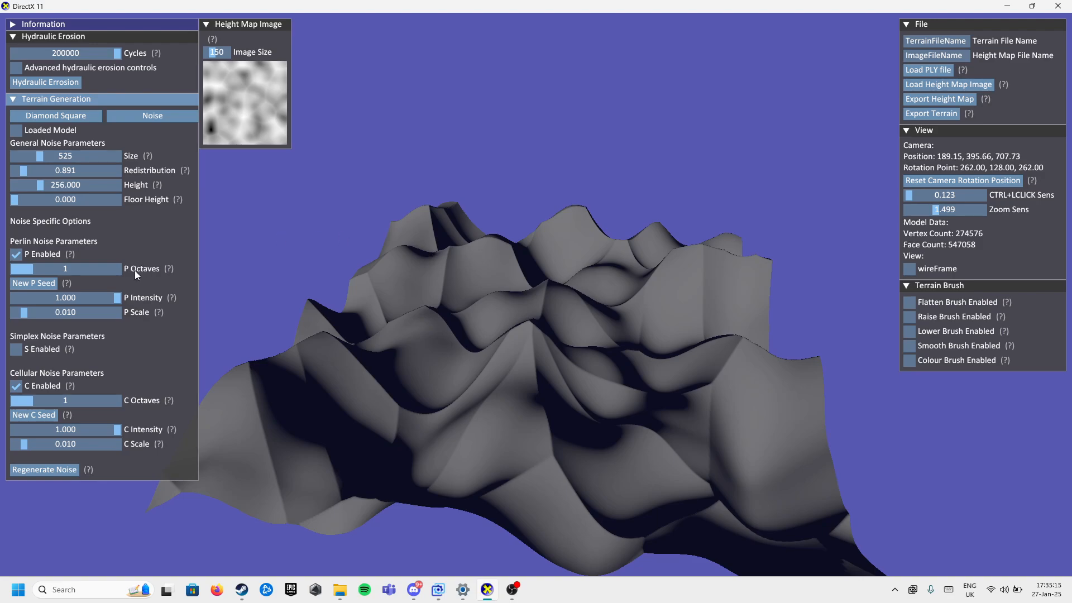
# Set the Perlin octaves to 5 and inspect the more detailed noise terrain from different angles
pyautogui.moveTo(28, 272); pyautogui.dragTo(123, 280)
pyautogui.keyDown('ctrl'); pyautogui.moveTo(402, 361); pyautogui.dragTo(536, 294); pyautogui.keyUp('ctrl')
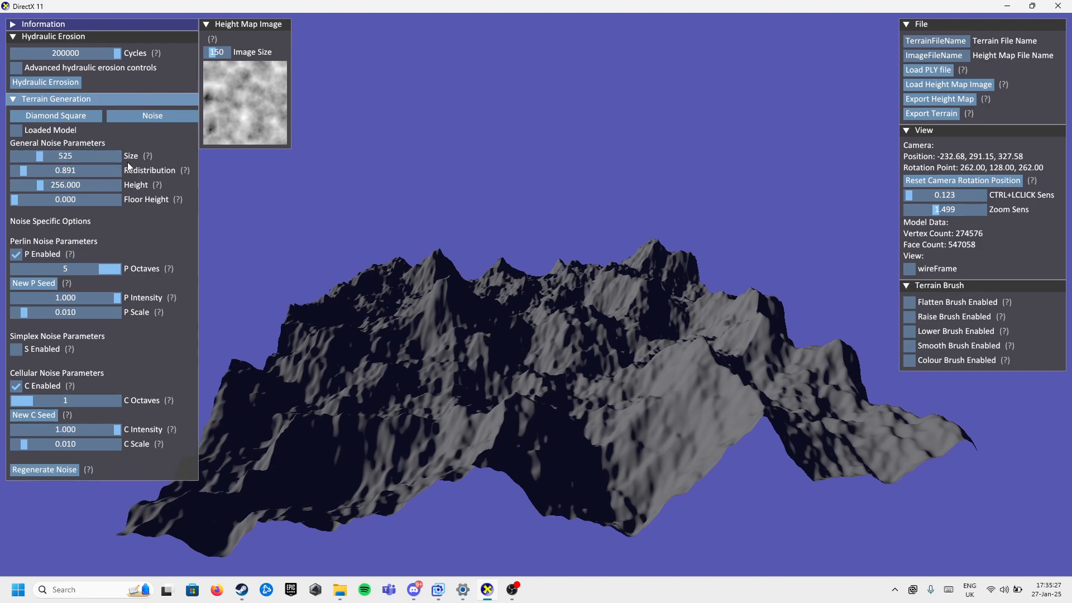
pyautogui.keyDown('ctrl'); pyautogui.moveTo(538, 294); pyautogui.dragTo(473, 350); pyautogui.keyUp('ctrl')
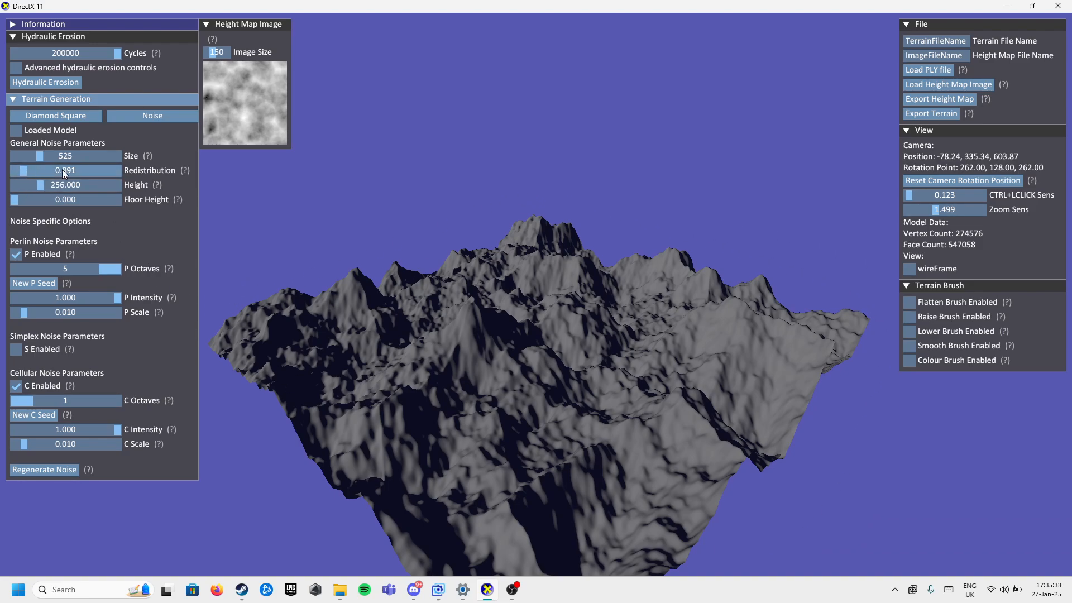
pyautogui.keyDown('ctrl'); pyautogui.moveTo(536, 294); pyautogui.dragTo(536, 294); pyautogui.keyUp('ctrl')
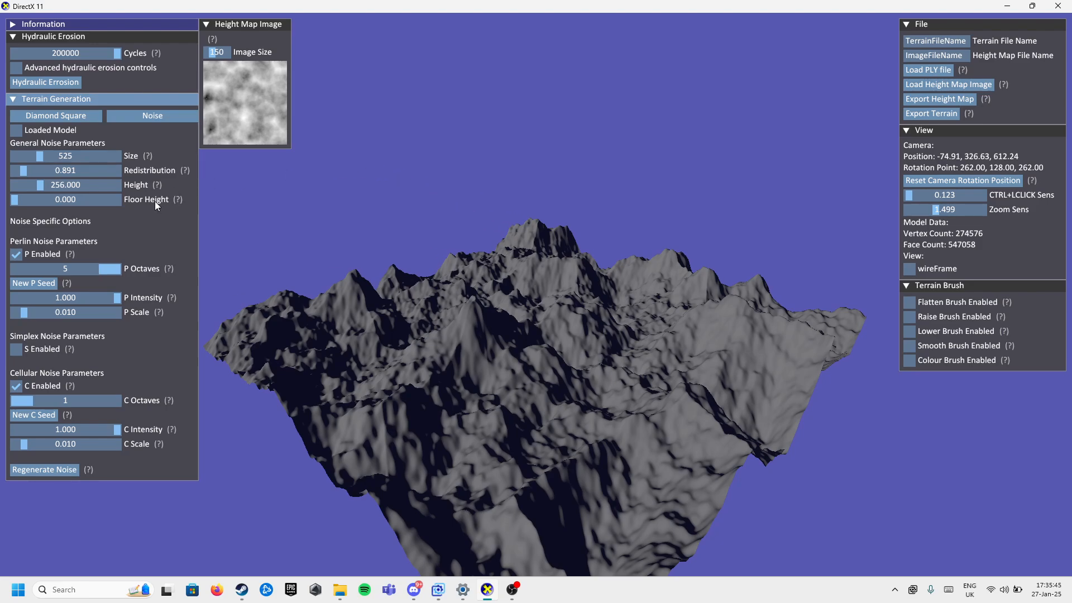
# Raise the noise redistribution to 3.117 and inspect its effect on the terrain
pyautogui.click(23, 172)
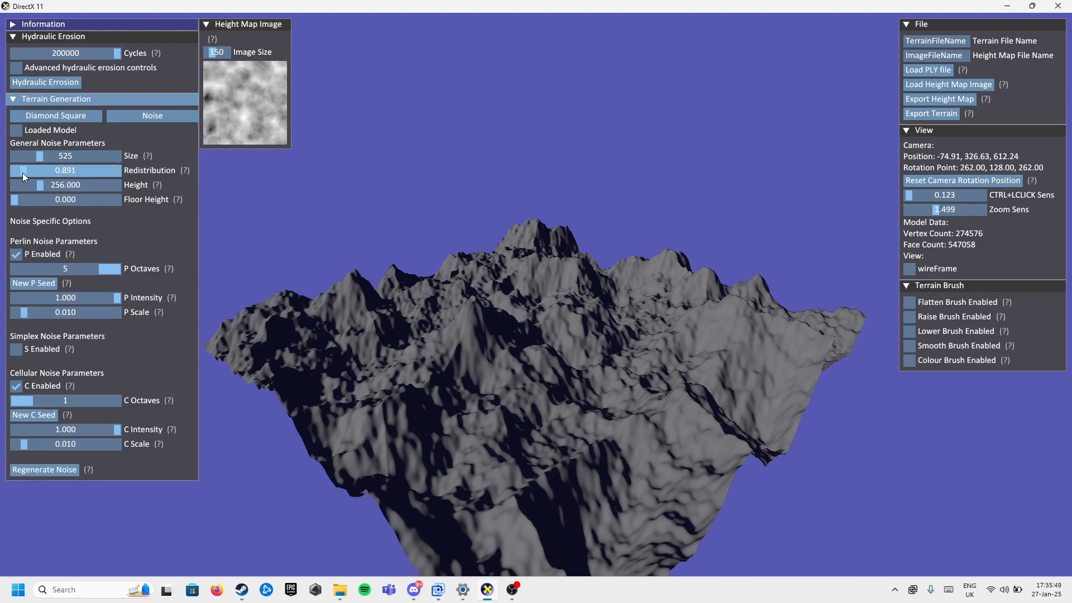
pyautogui.moveTo(22, 172); pyautogui.dragTo(46, 172)
pyautogui.keyDown('ctrl'); pyautogui.moveTo(536, 294); pyautogui.dragTo(435, 308); pyautogui.keyUp('ctrl')
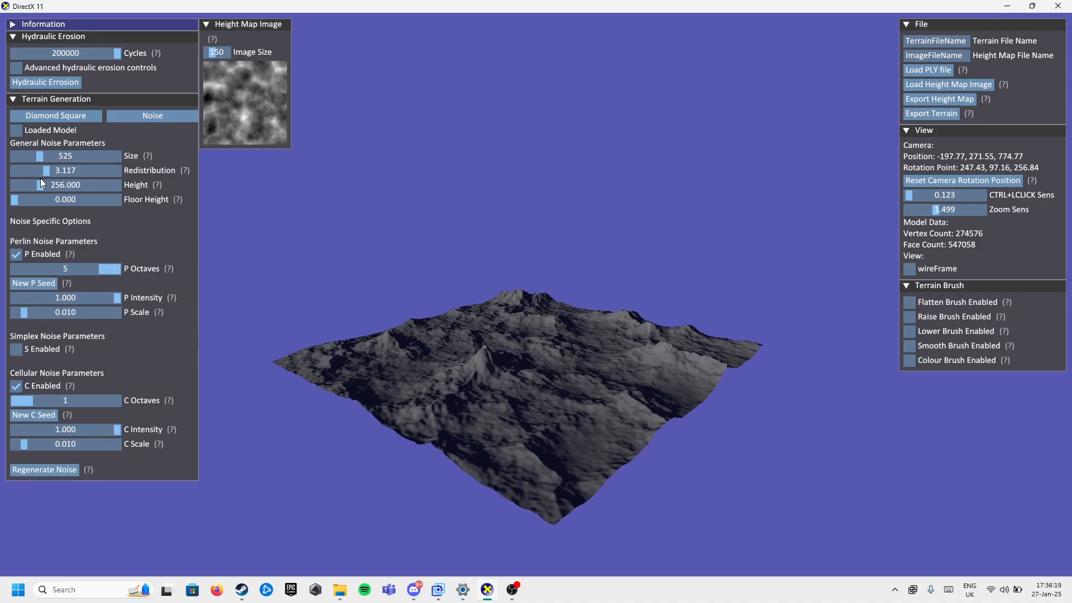
# Set the noise redistribution to 1.000 and the terrain height to 528.429
pyautogui.moveTo(46, 172); pyautogui.dragTo(24, 171)
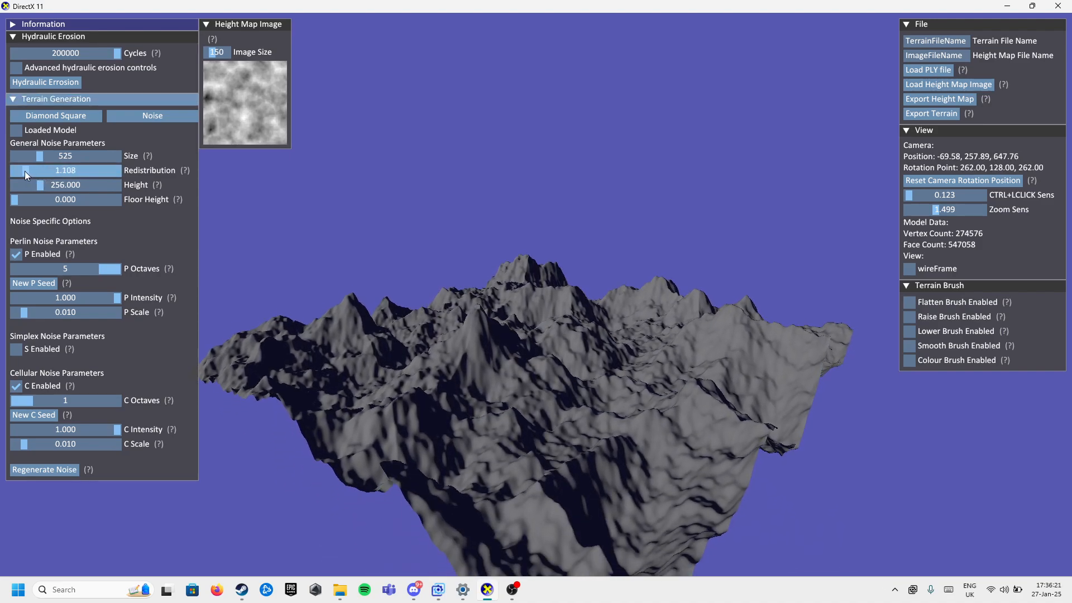
pyautogui.moveTo(273, 264)
pyautogui.keyDown('ctrl'); pyautogui.mouseDown()
pyautogui.moveTo(536, 294)
pyautogui.moveTo(274, 263)
pyautogui.mouseUp(); pyautogui.keyUp('ctrl')
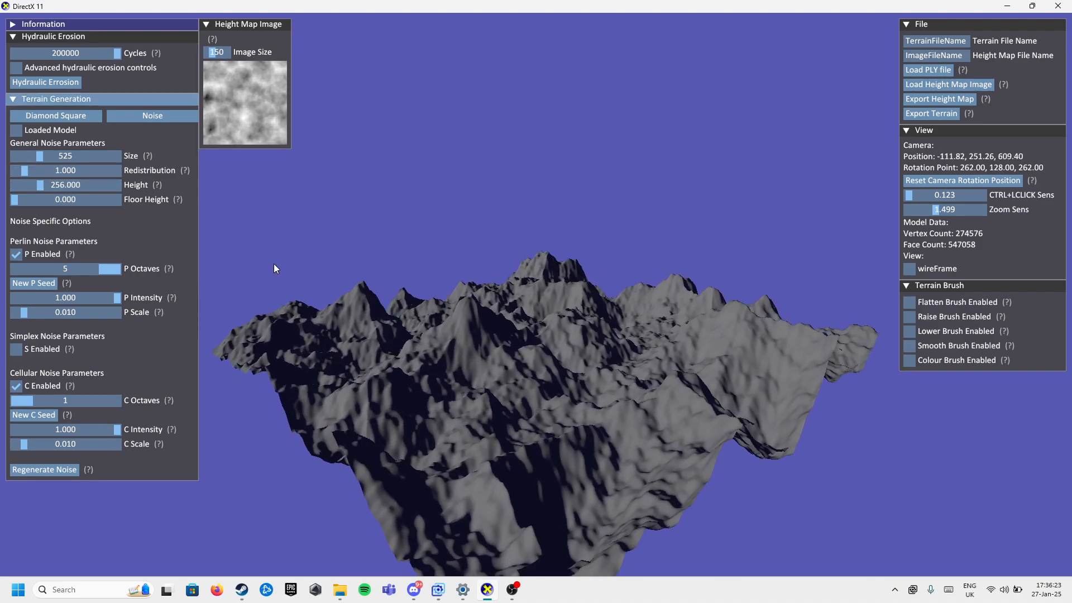
pyautogui.moveTo(40, 187); pyautogui.dragTo(68, 197)
pyautogui.keyDown('ctrl'); pyautogui.moveTo(464, 330); pyautogui.dragTo(487, 166); pyautogui.keyUp('ctrl')
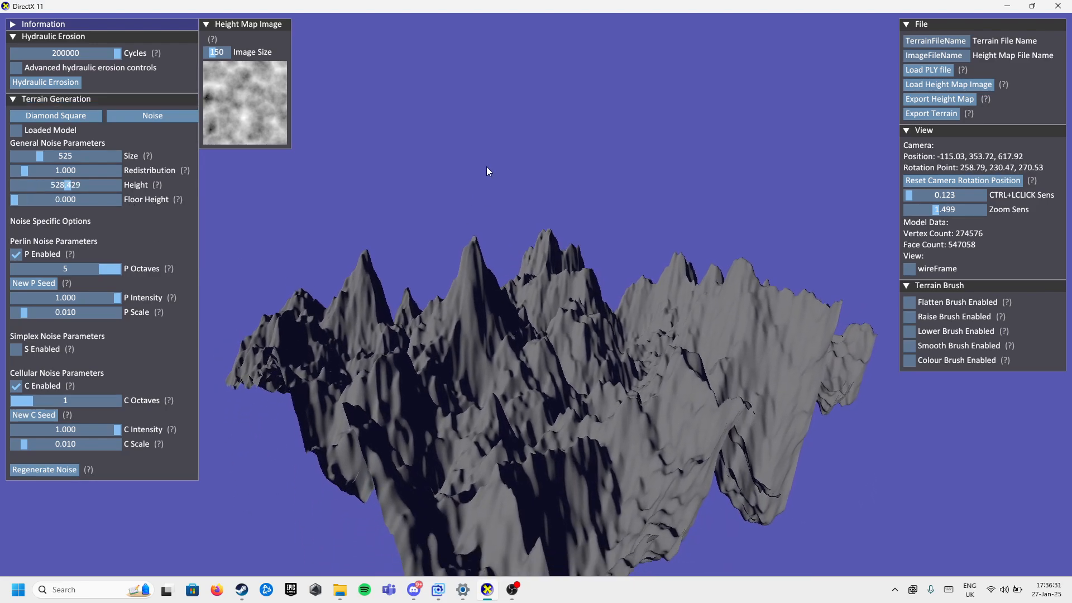
# Set the terrain height to 372.755 and the floor height to 105.636, and view the whole terrain
pyautogui.moveTo(461, 247); pyautogui.dragTo(573, 303)
pyautogui.moveTo(66, 184); pyautogui.dragTo(24, 199)
pyautogui.scroll(-5, 54, 245)
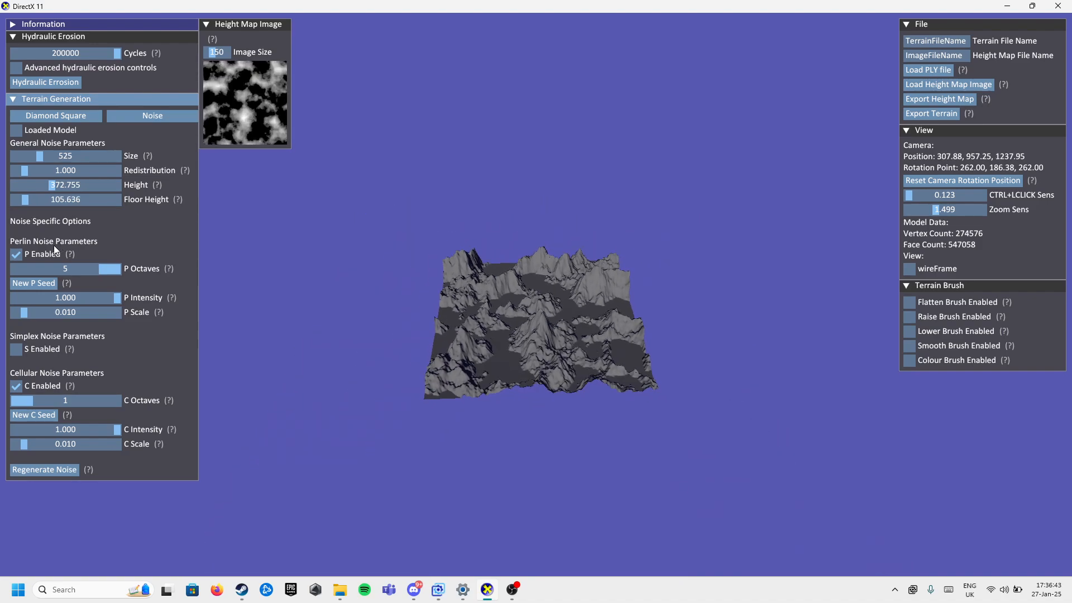
# Inspect the noise terrain up close, set the floor height to 72.277 and view the result
pyautogui.scroll(7, 53, 246)
pyautogui.keyDown('ctrl'); pyautogui.moveTo(522, 291); pyautogui.dragTo(471, 236); pyautogui.keyUp('ctrl')
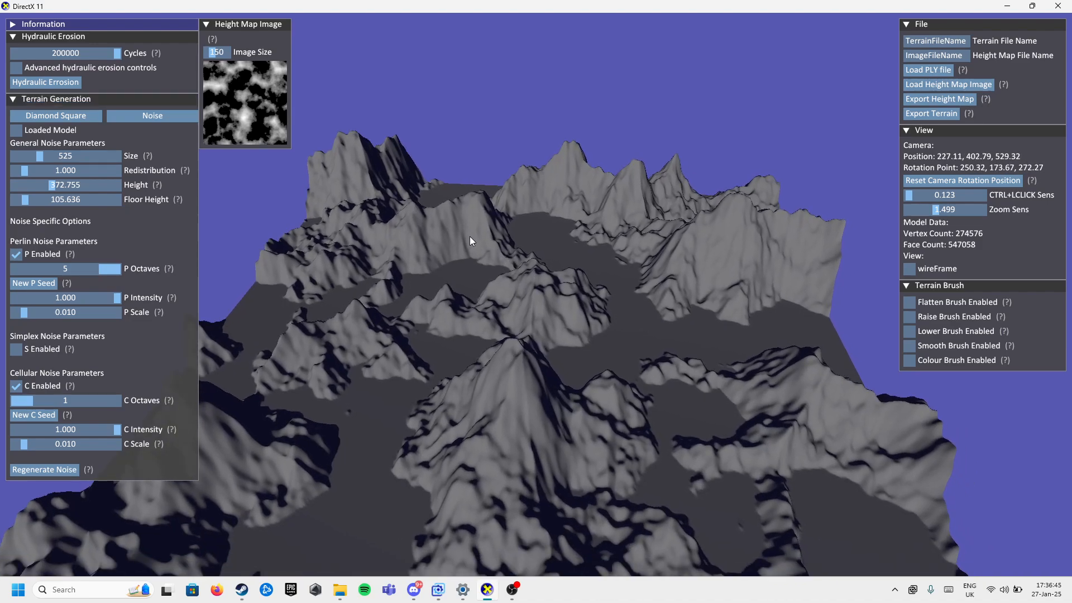
pyautogui.scroll(-3, 470, 238)
pyautogui.scroll(1, 466, 244)
pyautogui.moveTo(29, 199); pyautogui.dragTo(24, 199)
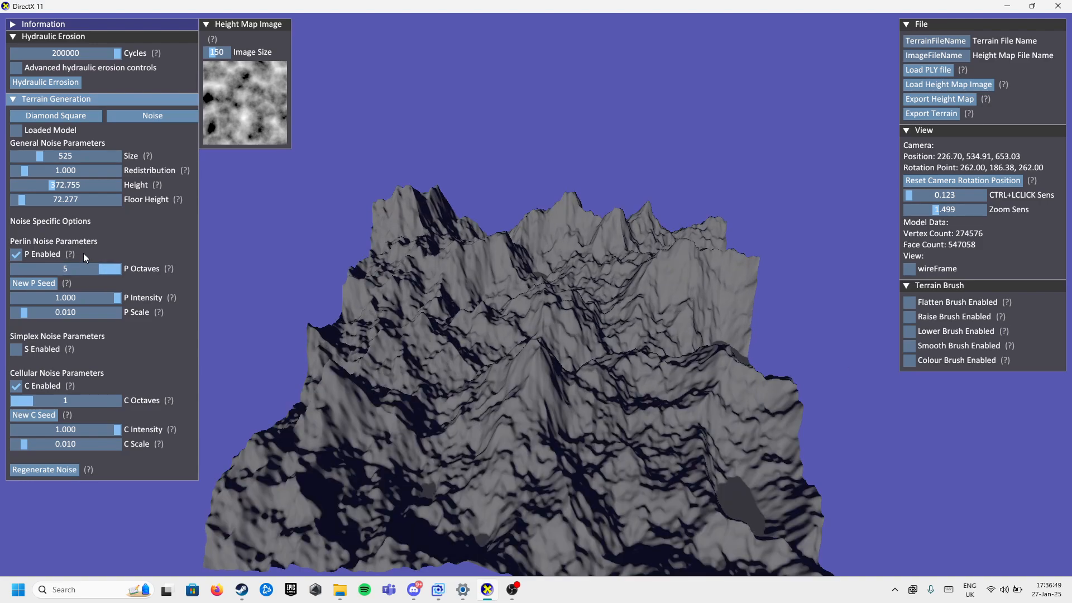
pyautogui.keyDown('ctrl'); pyautogui.moveTo(427, 331); pyautogui.dragTo(421, 306); pyautogui.keyUp('ctrl')
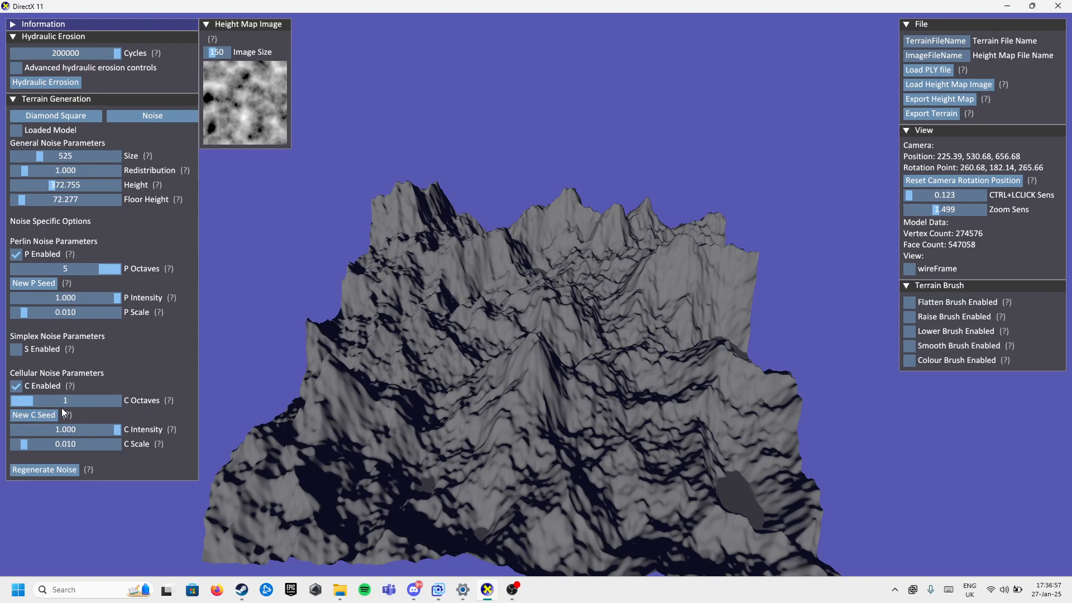
# Generate several new Perlin noise seeds in a row to vary the terrain's shape
pyautogui.click(42, 282)
pyautogui.click(42, 282)
pyautogui.click(43, 282)
pyautogui.click(42, 282)
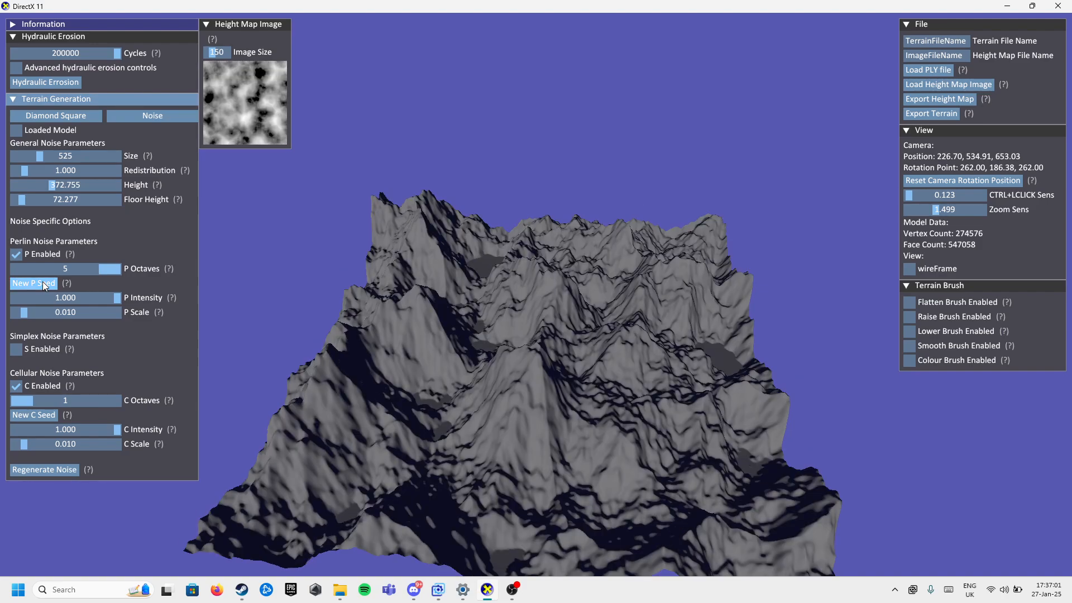
pyautogui.click(44, 283)
pyautogui.click(48, 285)
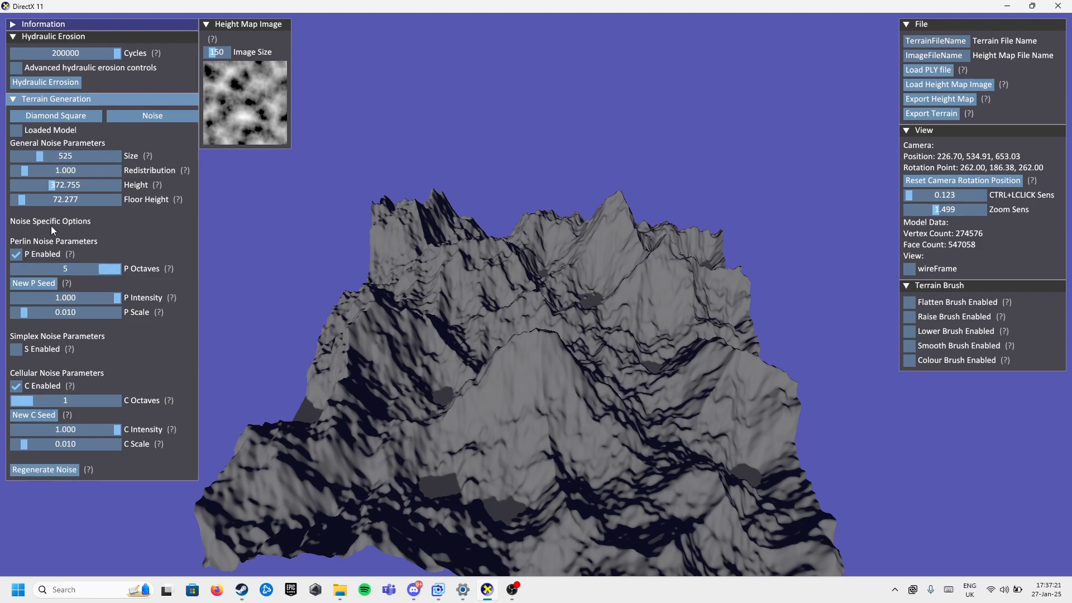
# Turn cellular noise off and back on to compare the terrain with and without it
pyautogui.click(22, 390)
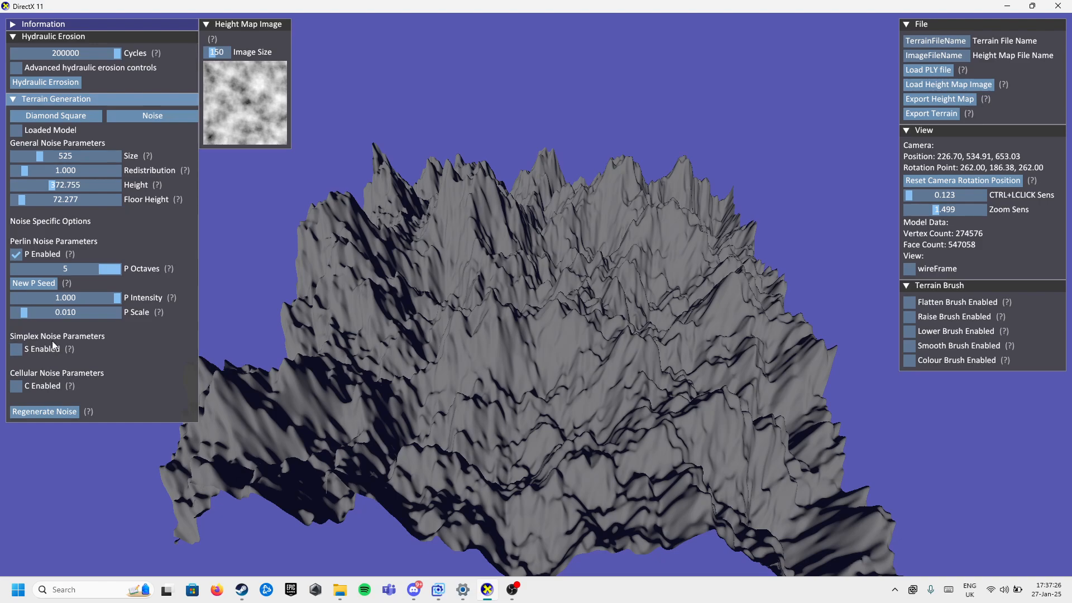
pyautogui.click(33, 388)
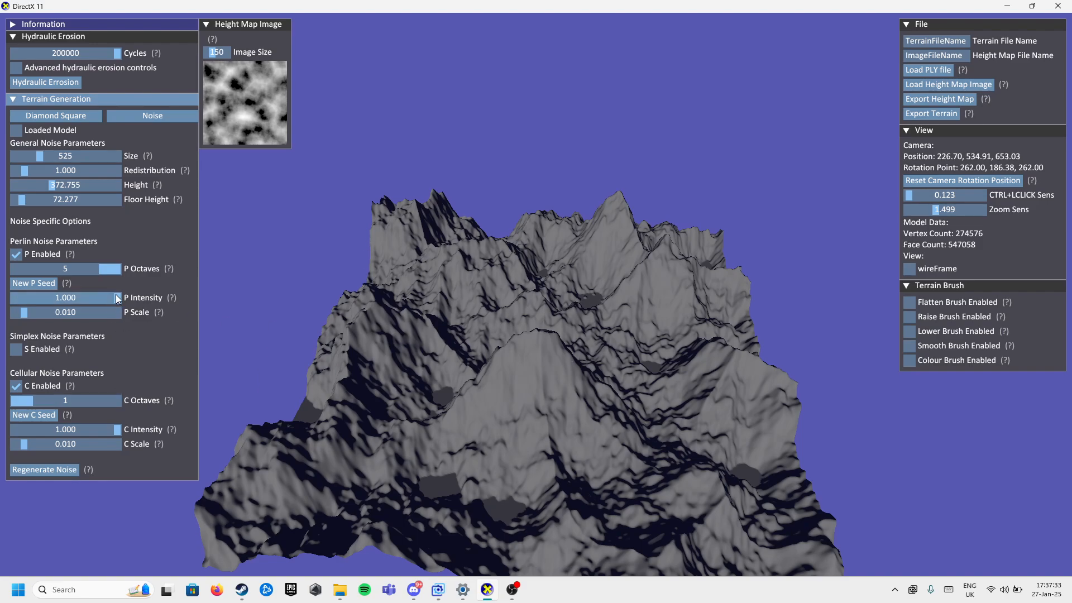
# Set the Perlin intensity to 0.155 and the floor height to 0.000
pyautogui.moveTo(115, 298); pyautogui.dragTo(28, 300)
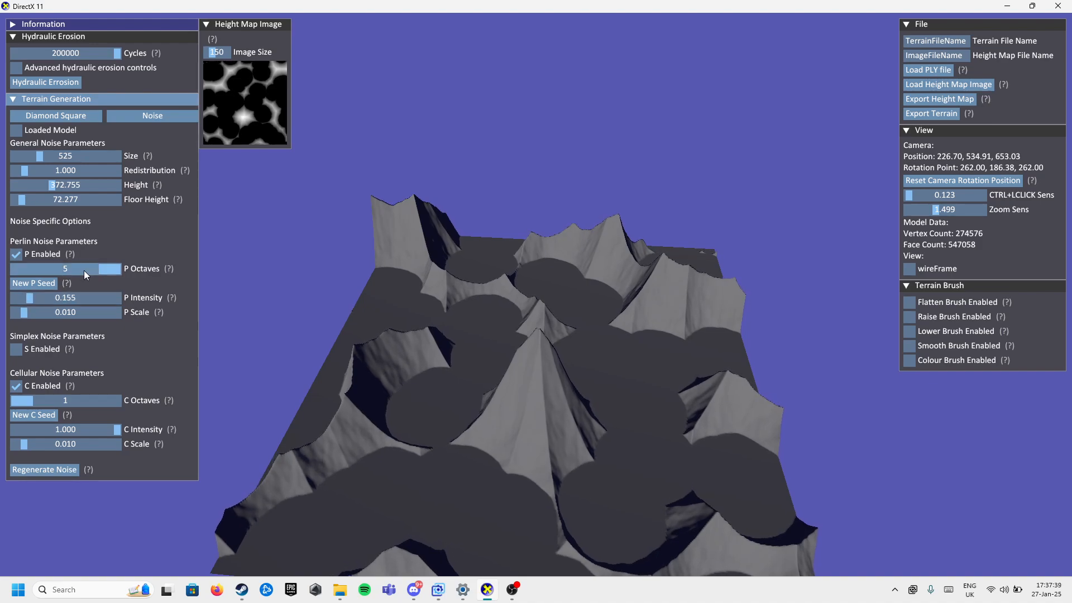
pyautogui.moveTo(65, 198); pyautogui.dragTo(13, 200)
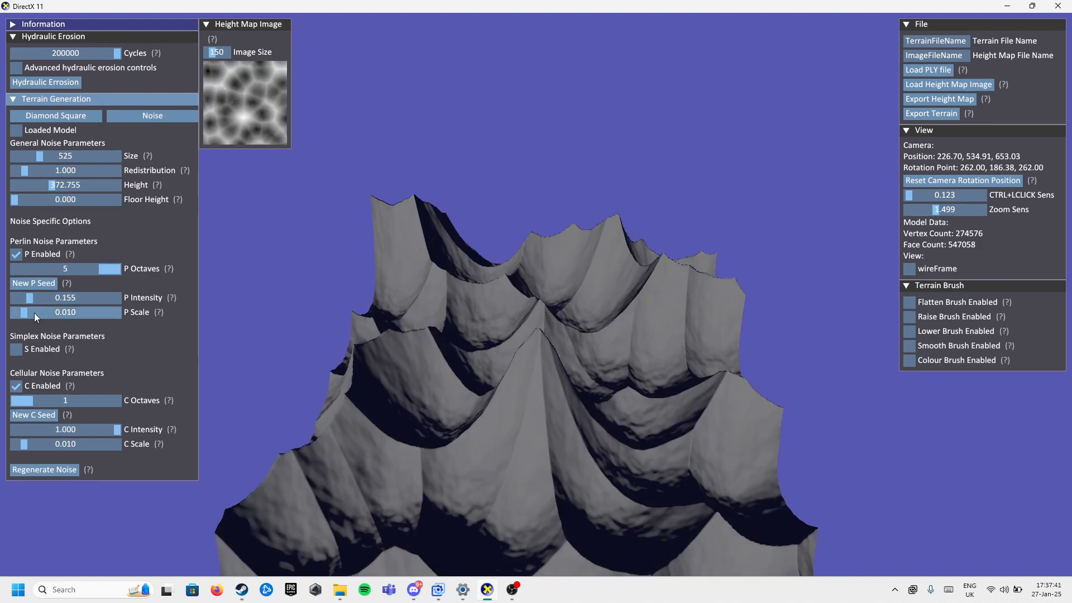
# Set the Perlin intensity to 1.000 and try the cellular intensity at 0.268 before returning it to 1.000
pyautogui.moveTo(28, 300); pyautogui.dragTo(120, 339)
pyautogui.moveTo(115, 434); pyautogui.dragTo(39, 431)
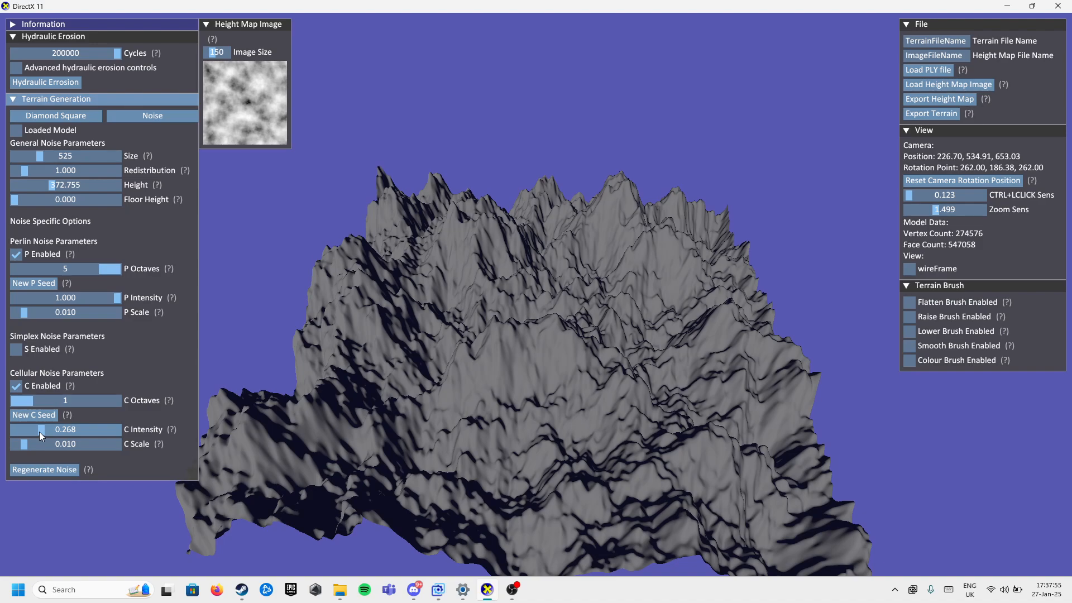
pyautogui.moveTo(39, 432); pyautogui.dragTo(119, 430)
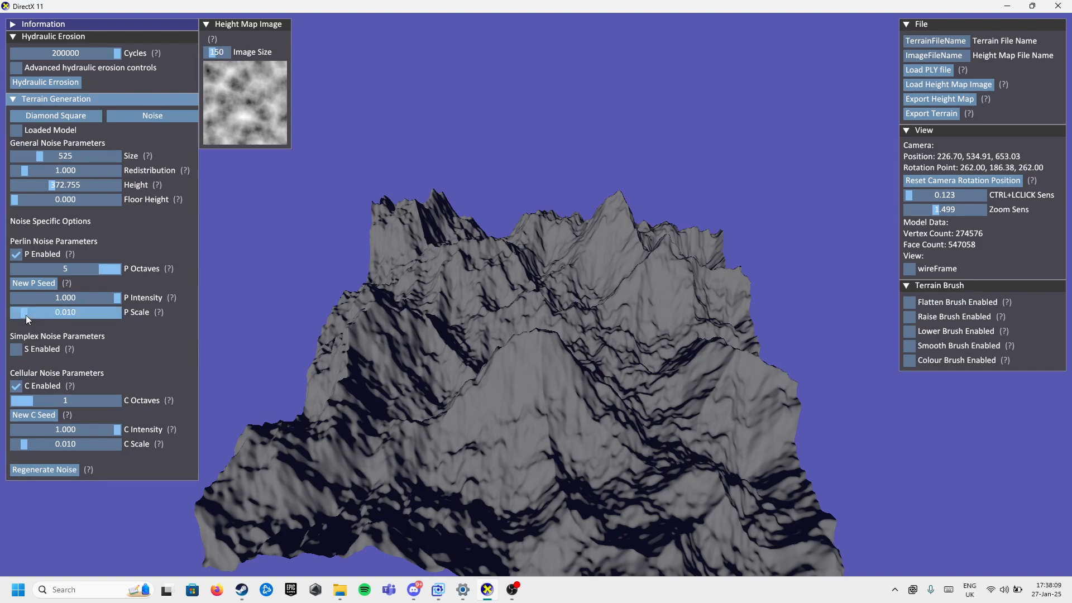
# Raise the Perlin scale to 0.100 and inspect its effect on the terrain from another angle
pyautogui.moveTo(25, 315); pyautogui.dragTo(145, 314)
pyautogui.keyDown('ctrl'); pyautogui.moveTo(491, 453); pyautogui.dragTo(536, 294); pyautogui.keyUp('ctrl')
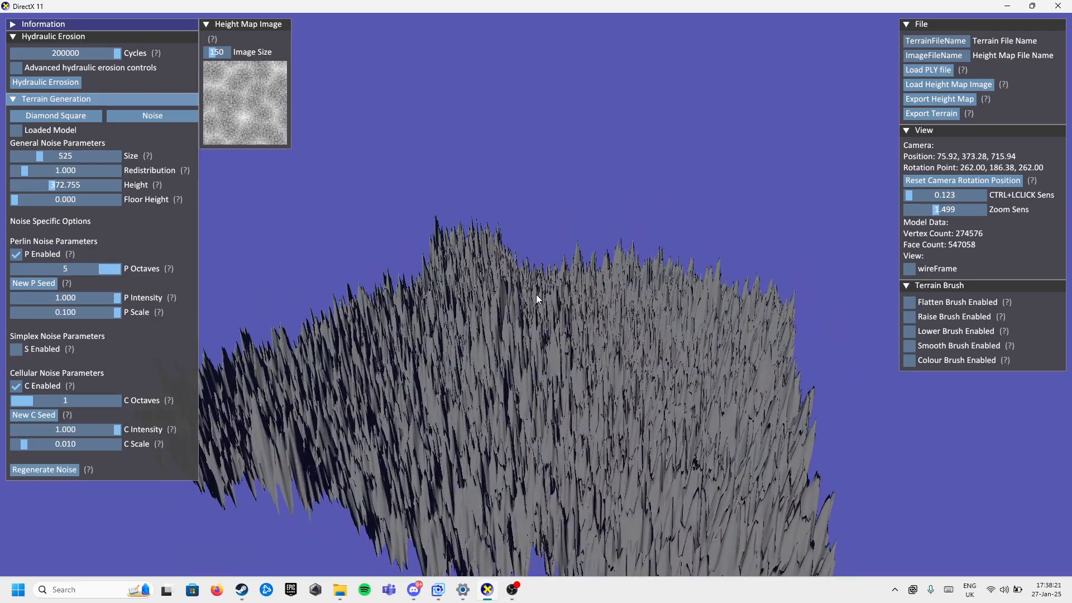
# Set the Perlin scale to 0.005 and examine the terrain from several sides and from farther away
pyautogui.moveTo(117, 311); pyautogui.dragTo(17, 309)
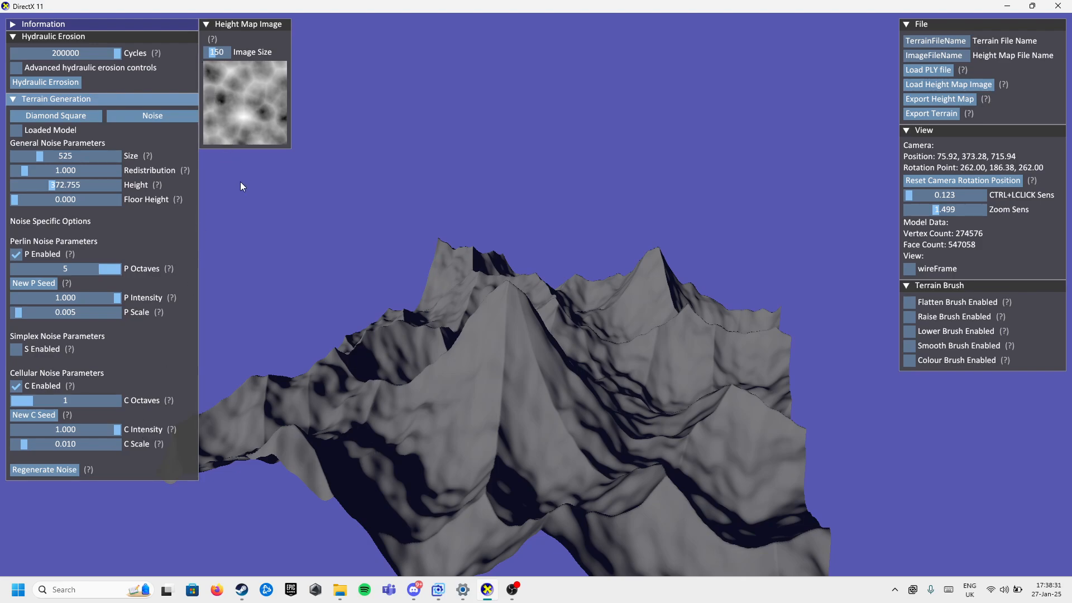
pyautogui.keyDown('ctrl'); pyautogui.moveTo(249, 219); pyautogui.dragTo(533, 296); pyautogui.keyUp('ctrl')
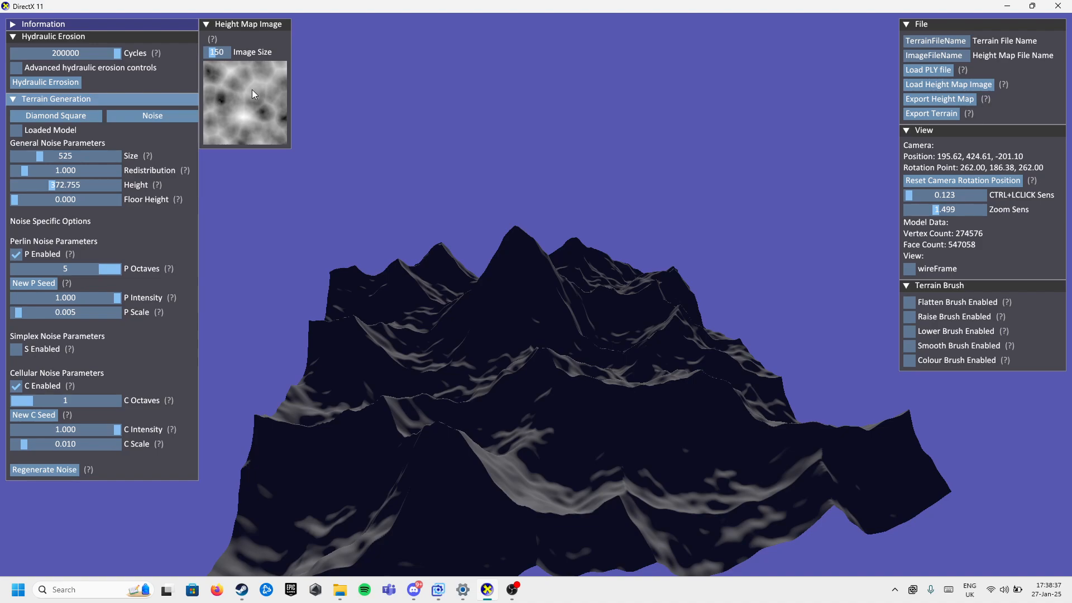
pyautogui.keyDown('ctrl'); pyautogui.moveTo(254, 91); pyautogui.dragTo(536, 294); pyautogui.keyUp('ctrl')
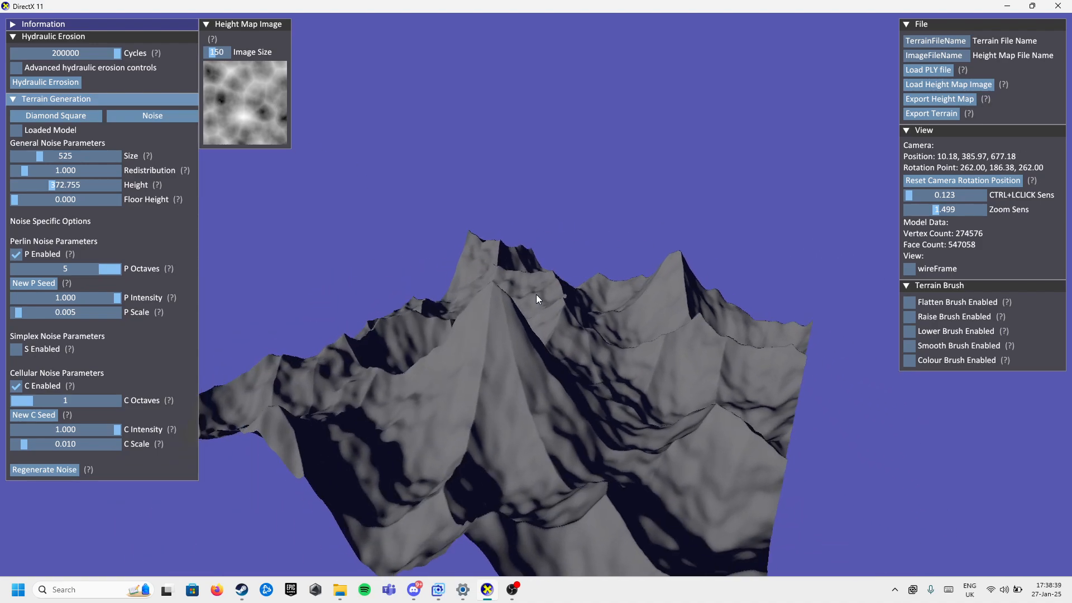
pyautogui.scroll(-3, 536, 294)
pyautogui.keyDown('ctrl'); pyautogui.moveTo(92, 59); pyautogui.dragTo(548, 303); pyautogui.keyUp('ctrl')
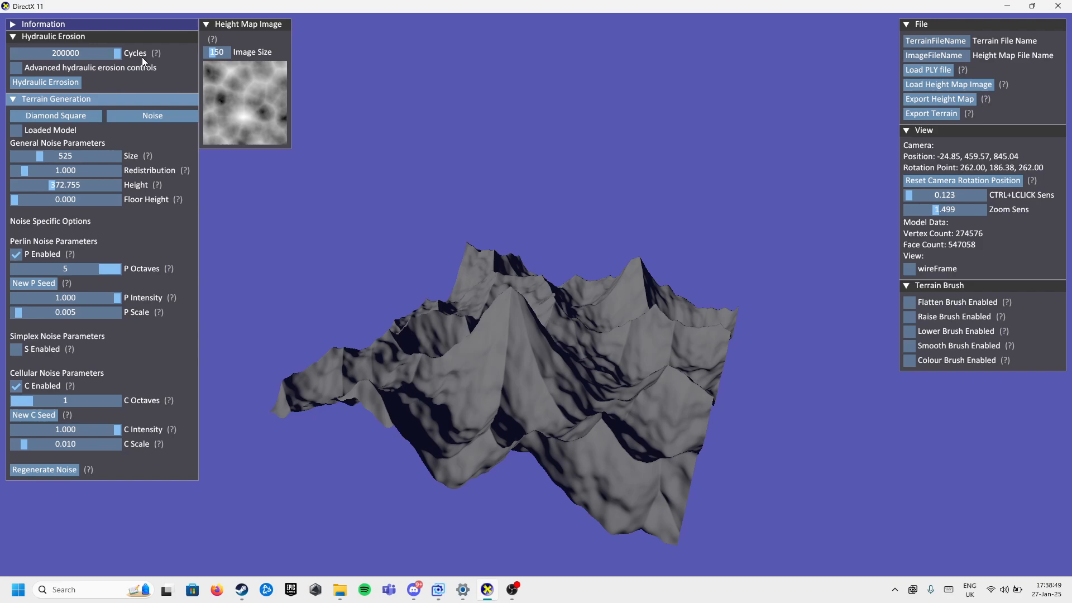
# Run hydraulic erosion on the terrain and inspect the eroded surface from different angles
pyautogui.click(29, 83)
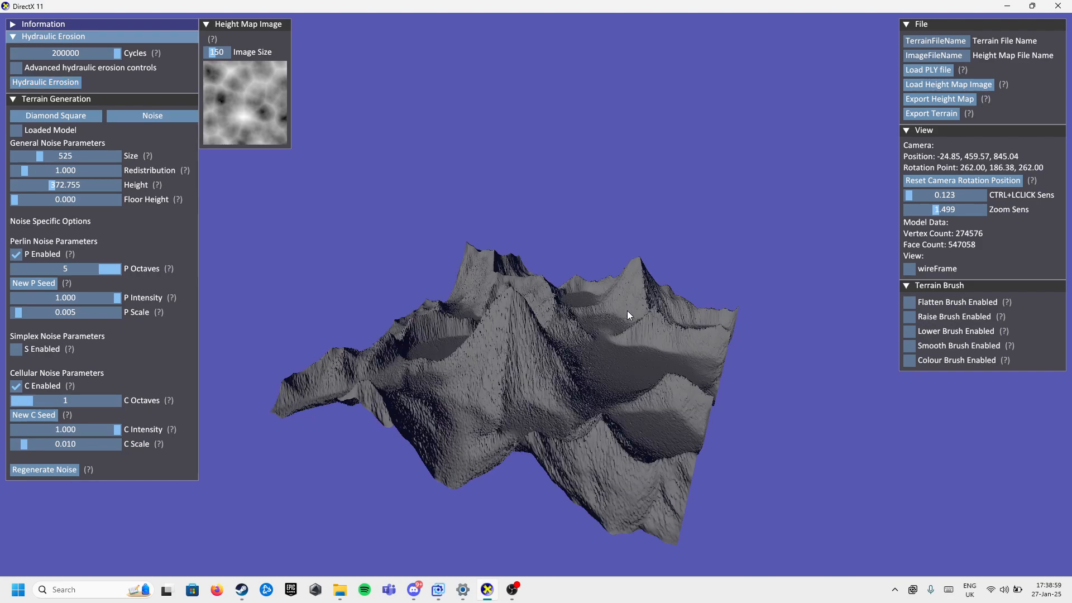
pyautogui.keyDown('ctrl'); pyautogui.moveTo(627, 311); pyautogui.dragTo(595, 237); pyautogui.keyUp('ctrl')
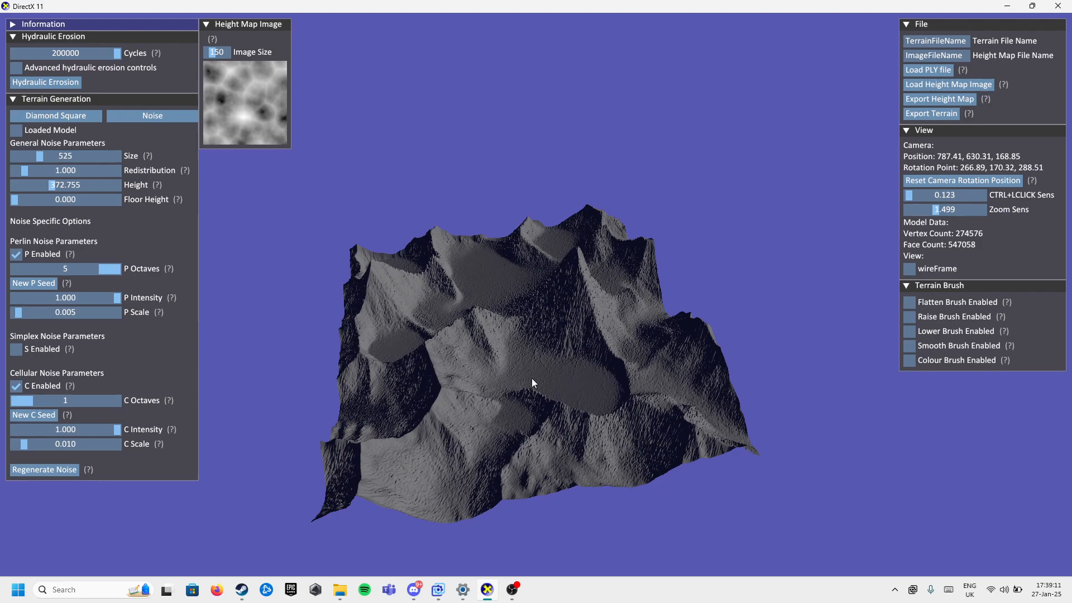
pyautogui.keyDown('ctrl'); pyautogui.moveTo(545, 356); pyautogui.dragTo(479, 284); pyautogui.keyUp('ctrl')
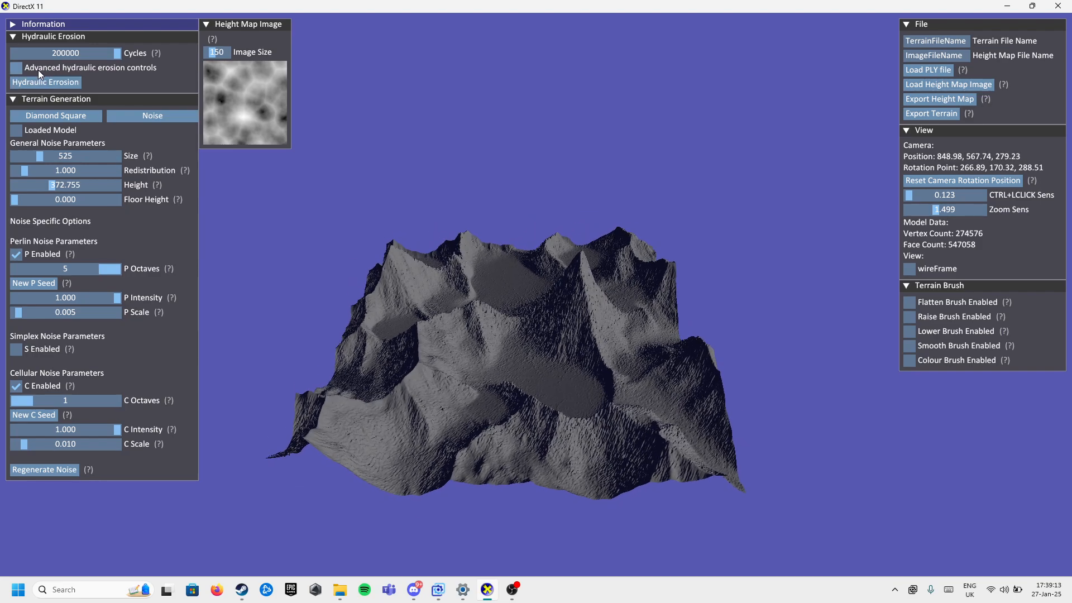
# Show the advanced hydraulic erosion controls to review their parameters, and hide them again
pyautogui.click(17, 67)
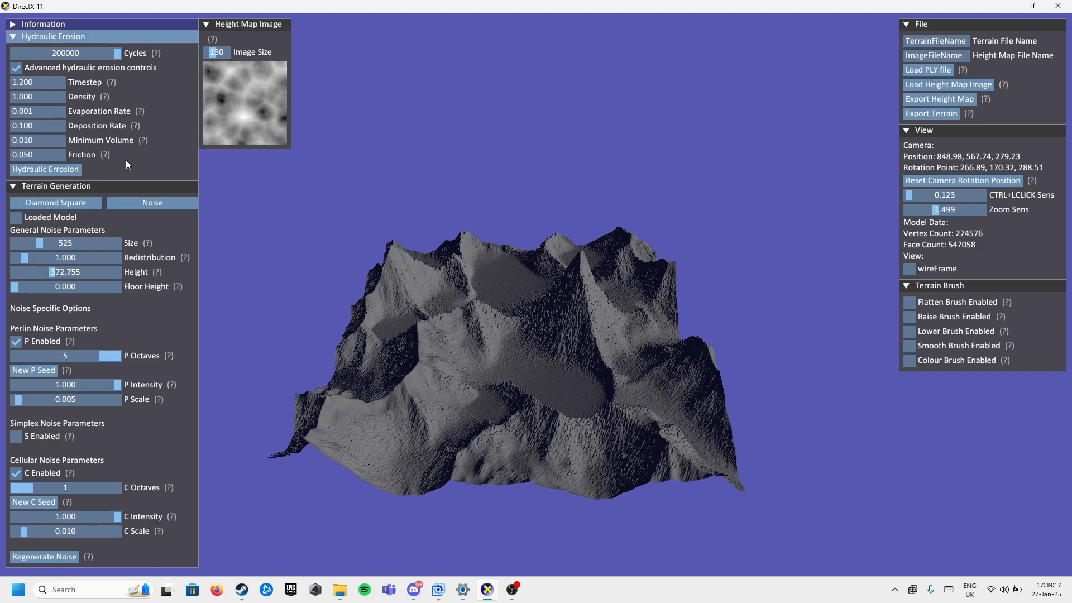
pyautogui.click(16, 67)
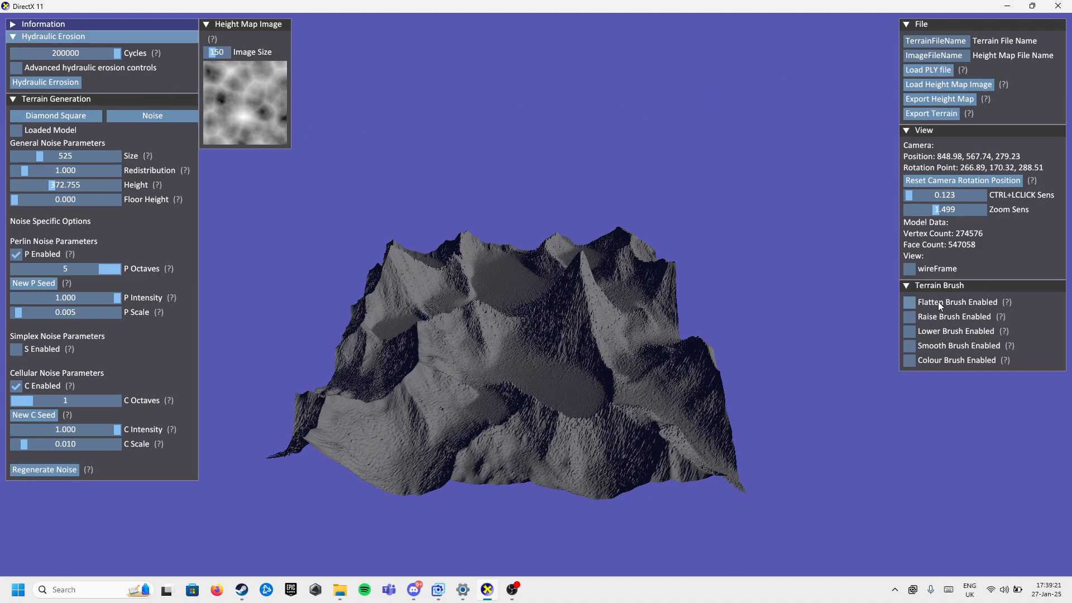
# Enable the Smooth brush with a smooth size of 10 and a smooth rate of 0.090
pyautogui.click(910, 346)
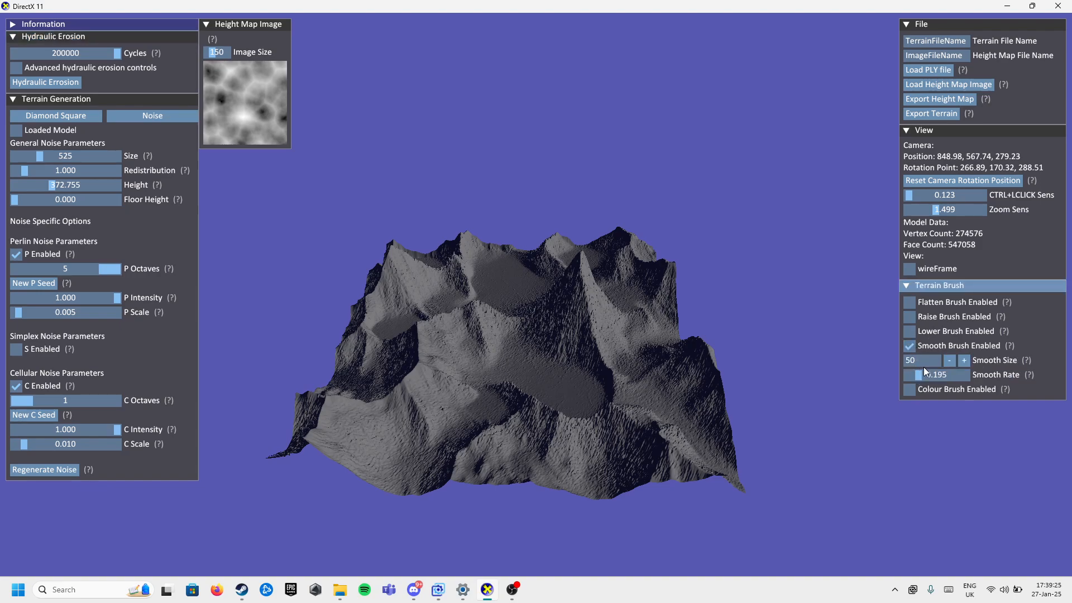
pyautogui.click(925, 362)
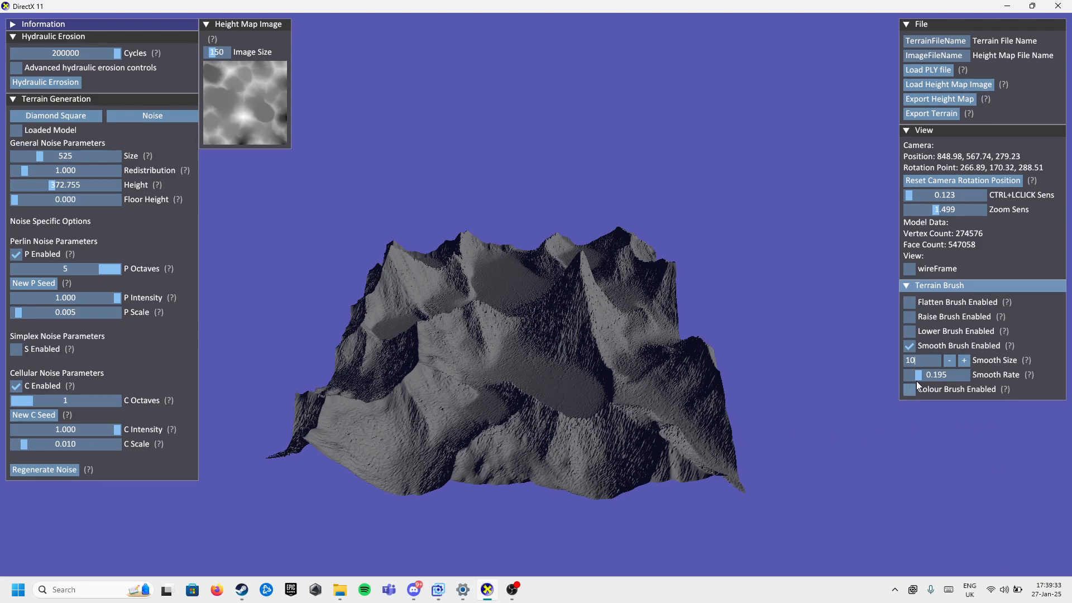
pyautogui.moveTo(914, 376); pyautogui.dragTo(912, 376)
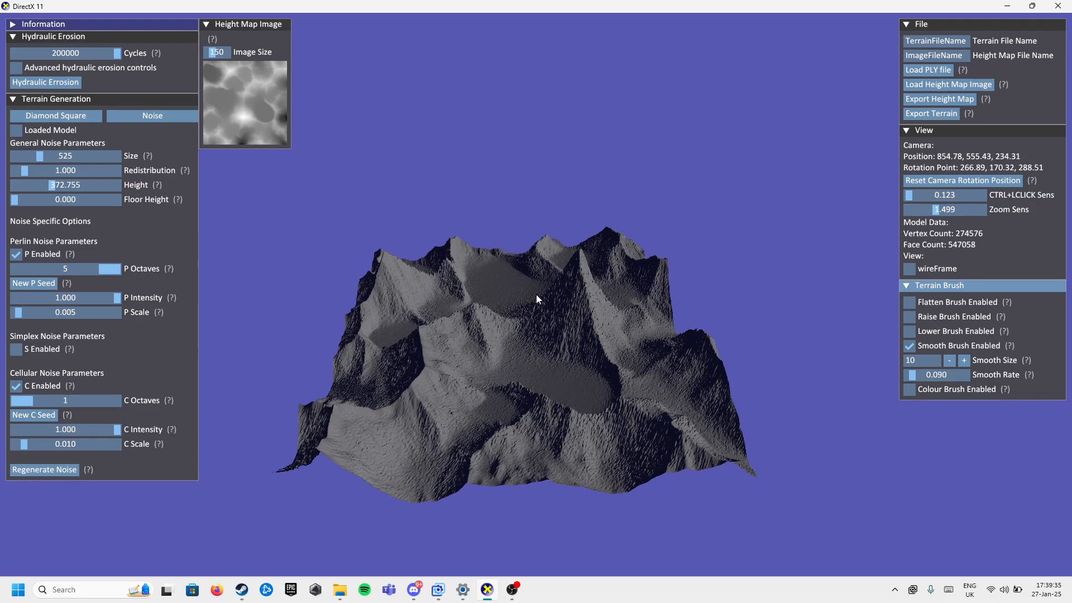
# Increase the Smooth brush size to 31
pyautogui.scroll(3, 536, 294)
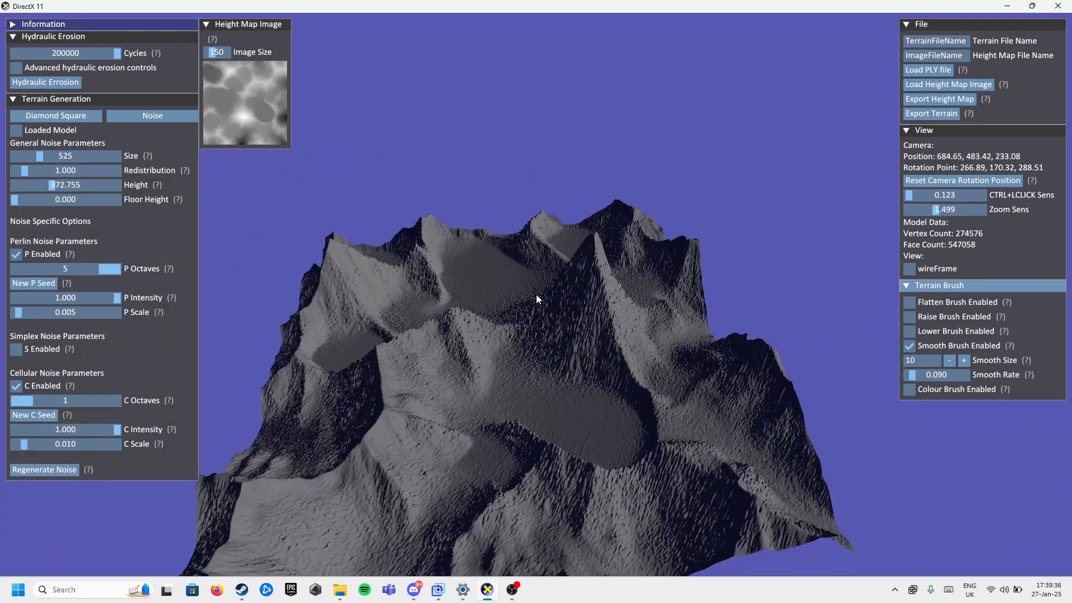
pyautogui.scroll(-3, 536, 293)
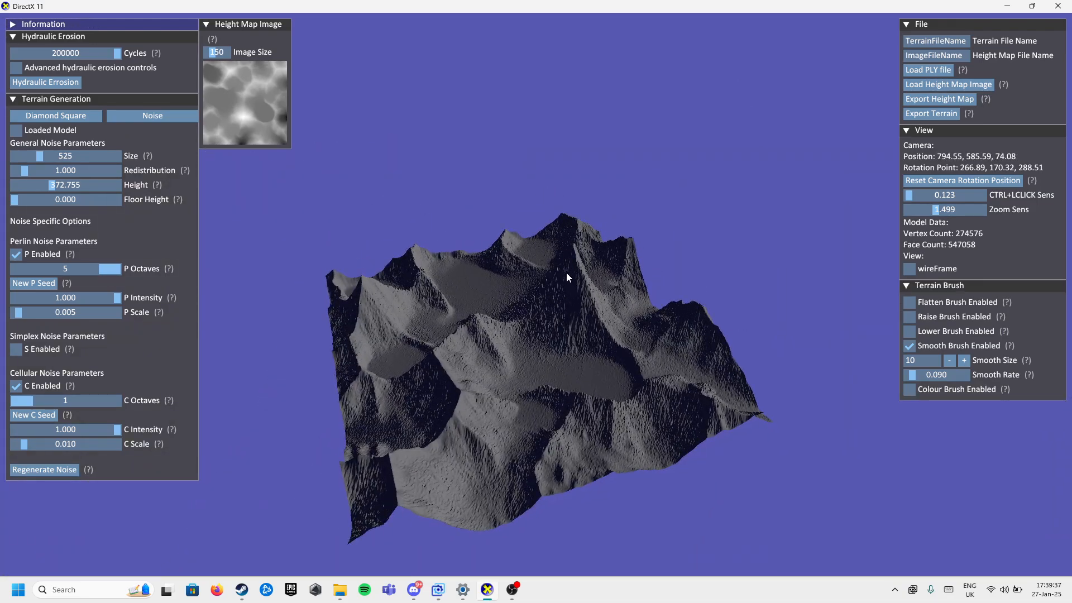
pyautogui.click(964, 360)
pyautogui.click(964, 360)
pyautogui.click(964, 361)
pyautogui.click(964, 360)
pyautogui.click(965, 361)
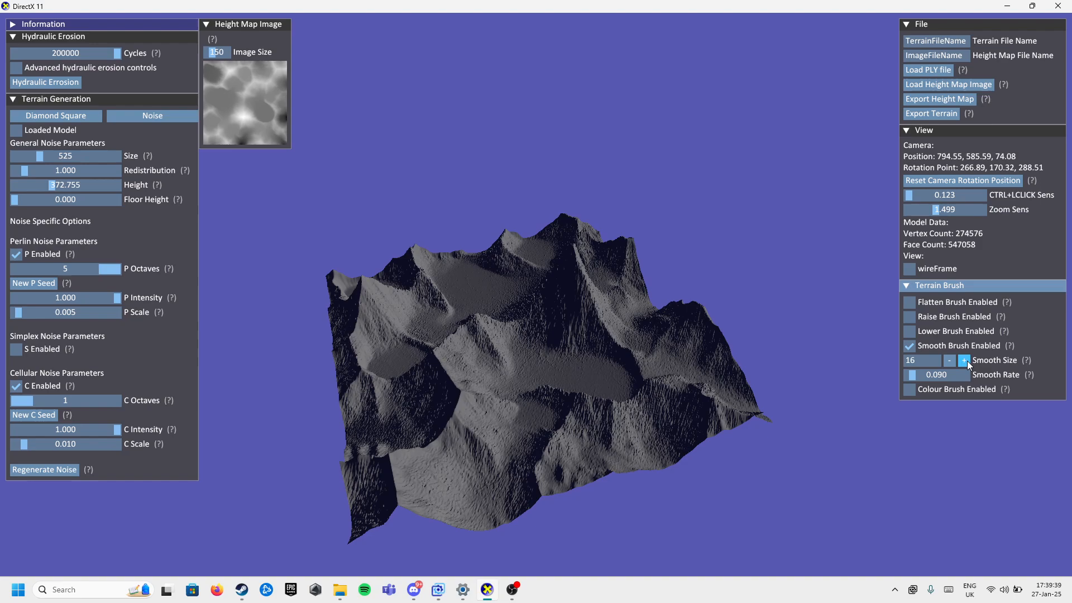
pyautogui.click(964, 360)
pyautogui.click(964, 360)
pyautogui.click(964, 360)
pyautogui.click(968, 362)
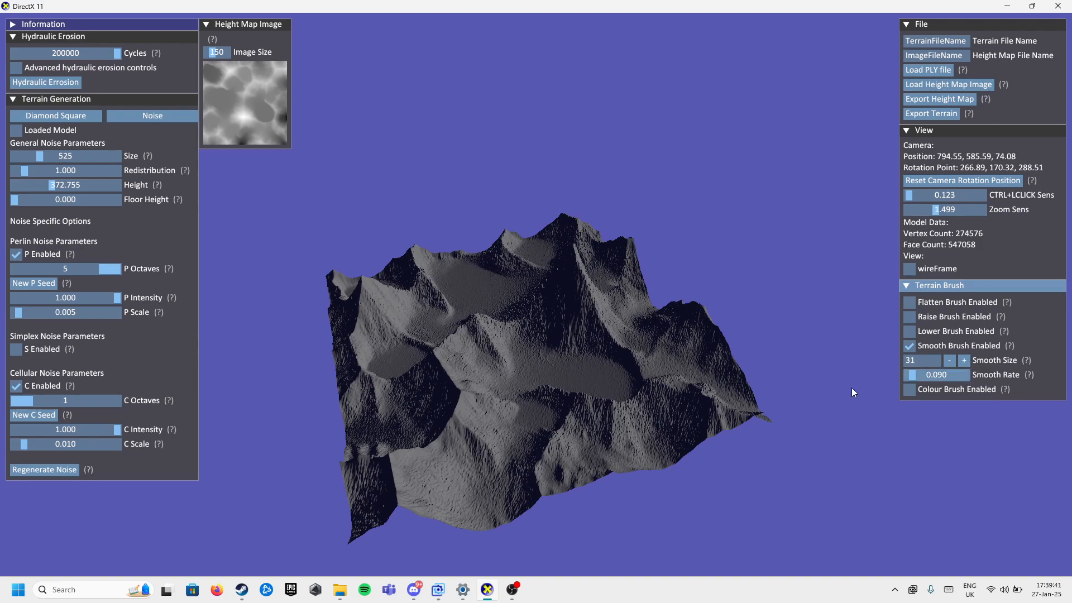
# Smooth the eroded slopes at the front of the terrain and beside the central peak
pyautogui.moveTo(576, 401); pyautogui.dragTo(595, 369)
pyautogui.moveTo(472, 354)
pyautogui.mouseDown()
pyautogui.moveTo(475, 427)
pyautogui.moveTo(565, 487)
pyautogui.moveTo(504, 481)
pyautogui.moveTo(548, 370)
pyautogui.moveTo(674, 426)
pyautogui.mouseUp()
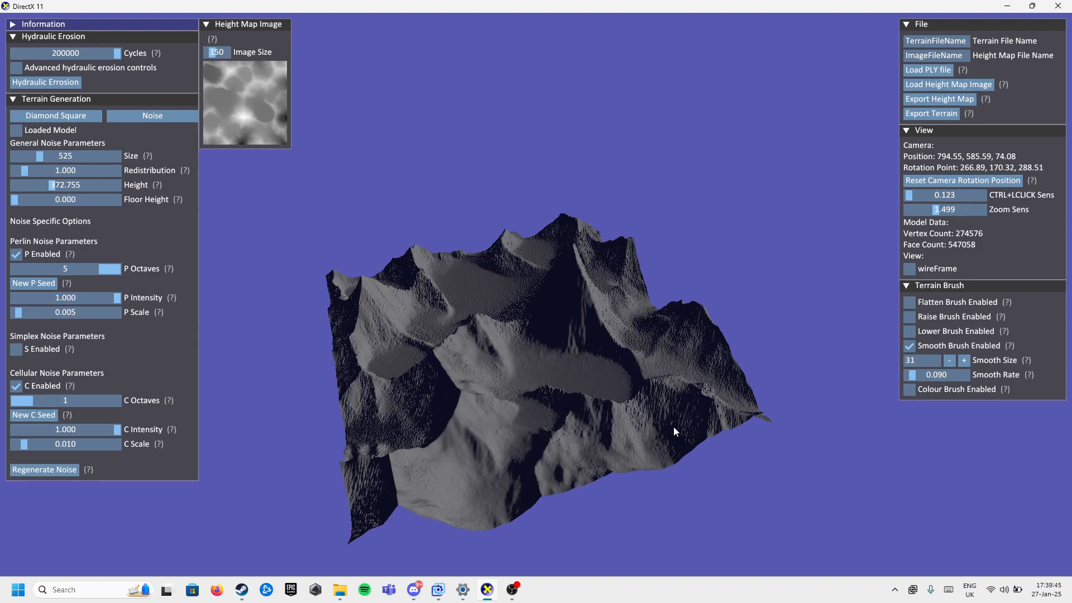
pyautogui.moveTo(600, 283); pyautogui.dragTo(602, 299)
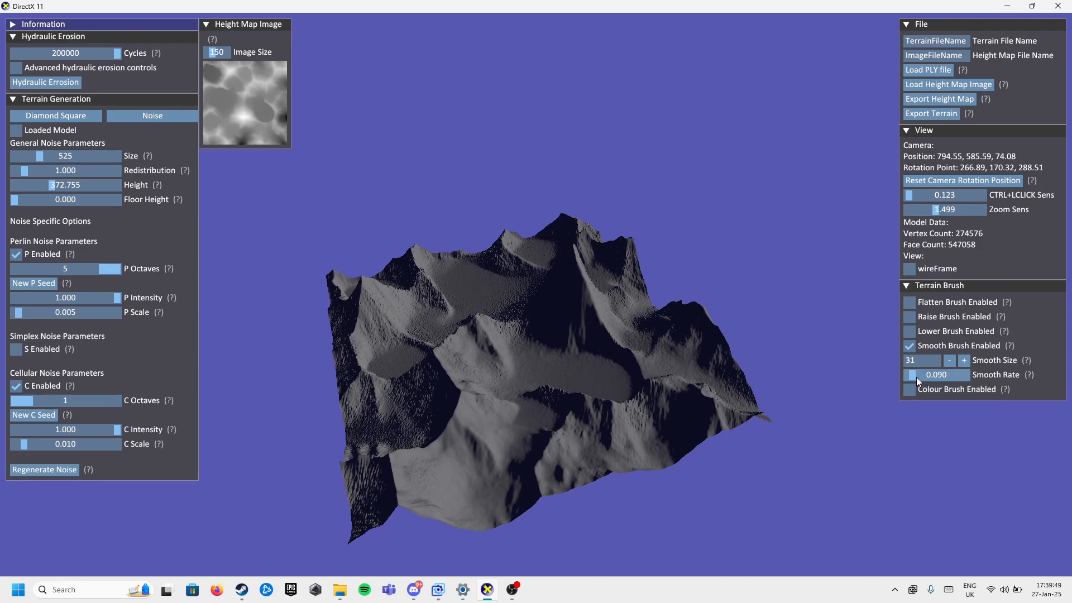
# Lower the smooth rate to 0.033 and smooth the rough slopes on the terrain's left side
pyautogui.moveTo(916, 377); pyautogui.dragTo(912, 376)
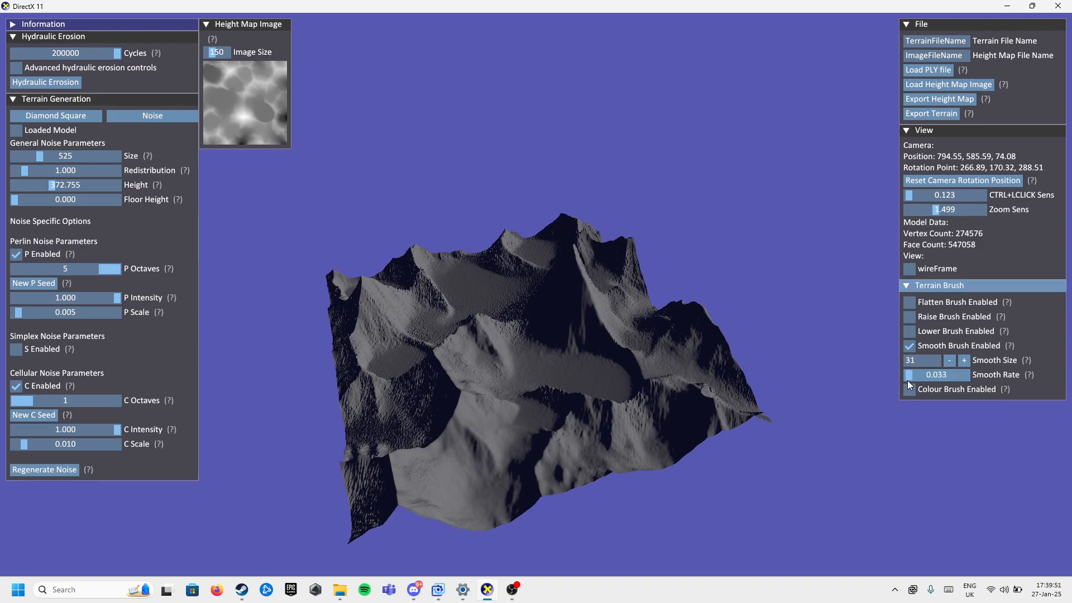
pyautogui.click(427, 383)
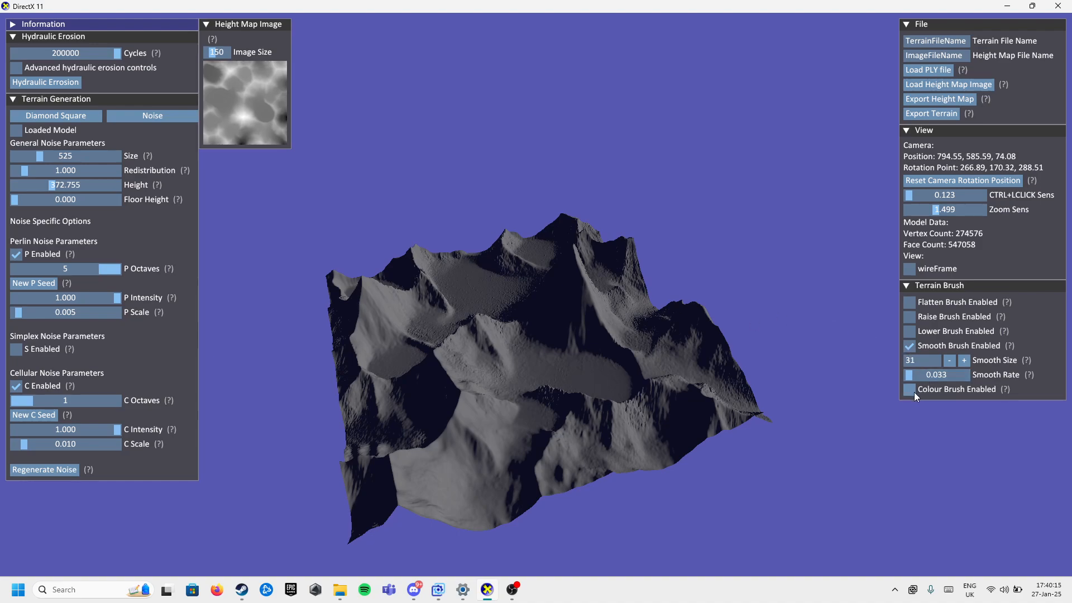
# Raise the smooth rate to 1.000 and smooth broadly across the terrain's front and middle slopes
pyautogui.moveTo(942, 378); pyautogui.dragTo(920, 375)
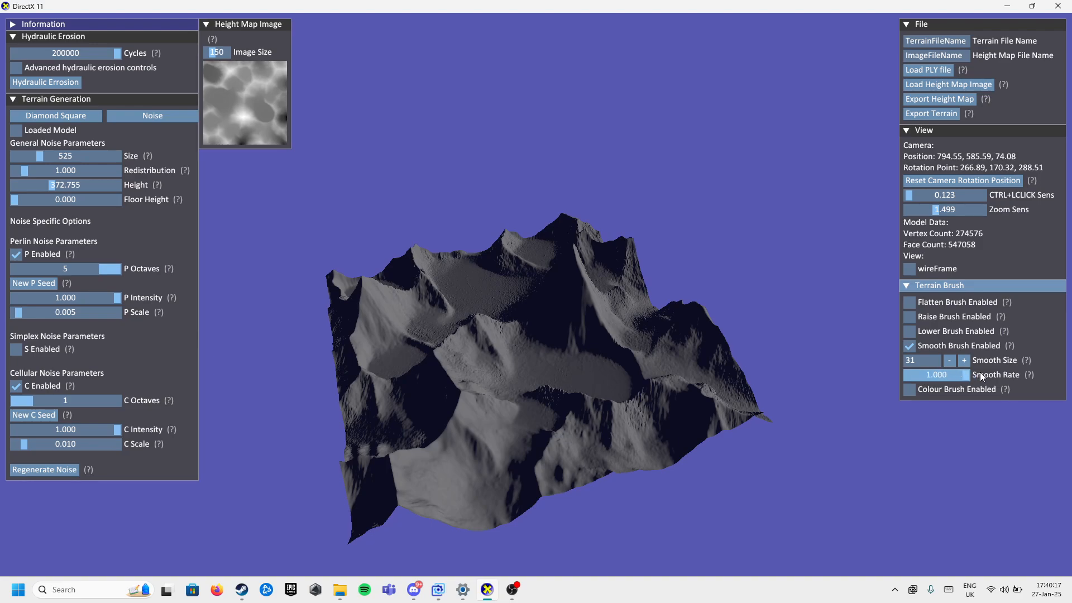
pyautogui.moveTo(501, 423)
pyautogui.mouseDown()
pyautogui.moveTo(463, 405)
pyautogui.moveTo(438, 502)
pyautogui.moveTo(697, 437)
pyautogui.moveTo(527, 430)
pyautogui.moveTo(664, 406)
pyautogui.moveTo(613, 431)
pyautogui.mouseUp()
pyautogui.moveTo(716, 369)
pyautogui.mouseDown()
pyautogui.moveTo(649, 359)
pyautogui.moveTo(579, 377)
pyautogui.moveTo(481, 367)
pyautogui.moveTo(360, 391)
pyautogui.moveTo(391, 475)
pyautogui.mouseUp()
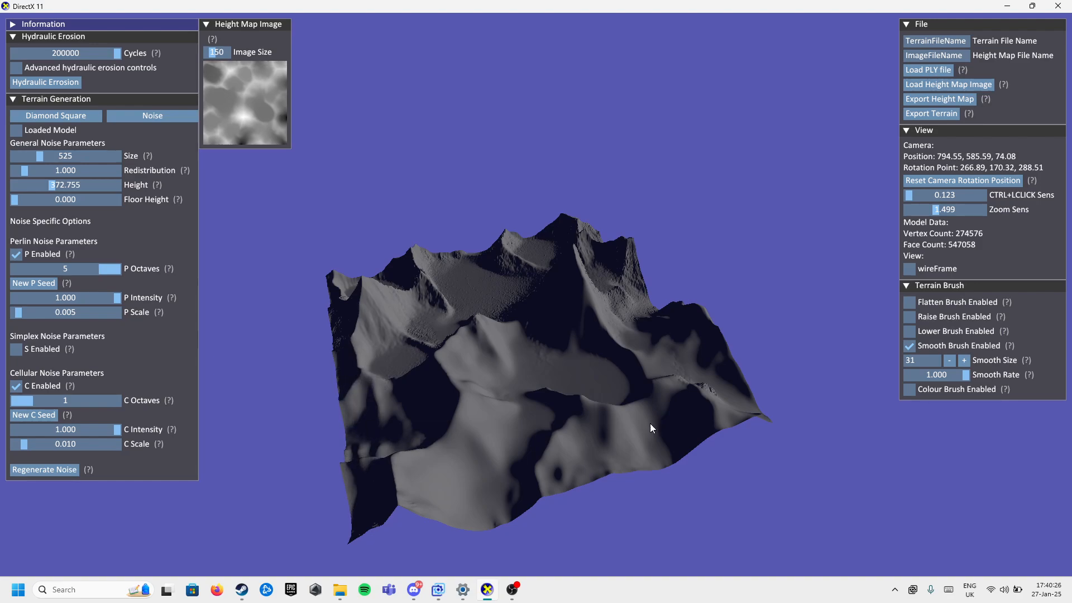
# Disable the Smooth brush, enable the Flatten brush and move the camera in on the terrain
pyautogui.click(909, 346)
pyautogui.click(909, 302)
pyautogui.scroll(4, 728, 383)
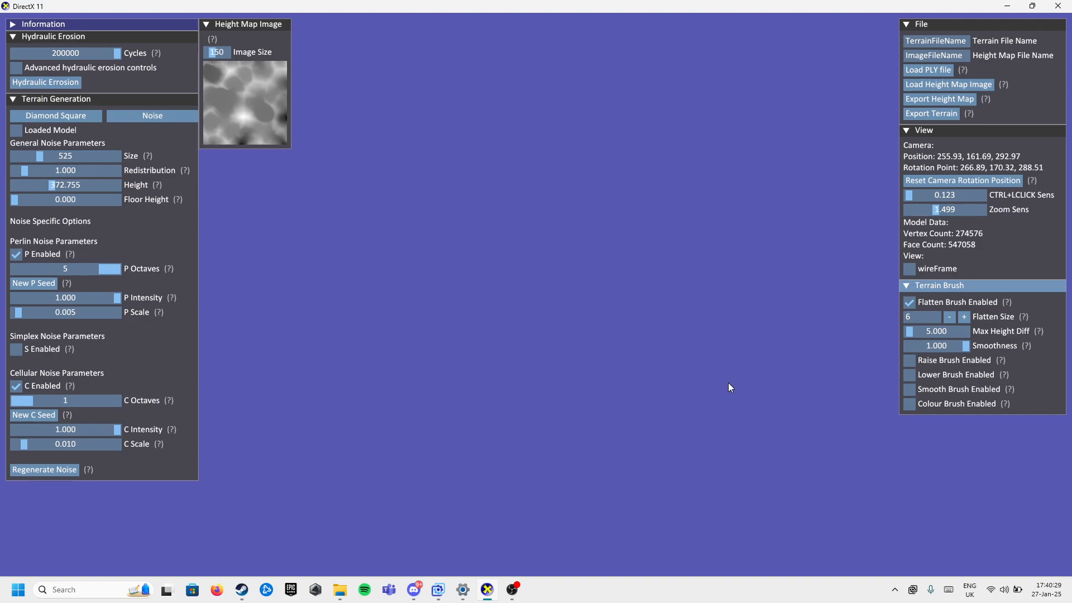
# Flatten a winding path down the slope beside the central peak with the Flatten brush
pyautogui.scroll(-3, 726, 383)
pyautogui.scroll(1, 661, 383)
pyautogui.scroll(-1, 661, 383)
pyautogui.keyDown('ctrl'); pyautogui.moveTo(661, 383); pyautogui.dragTo(507, 303); pyautogui.keyUp('ctrl')
pyautogui.click(457, 321)
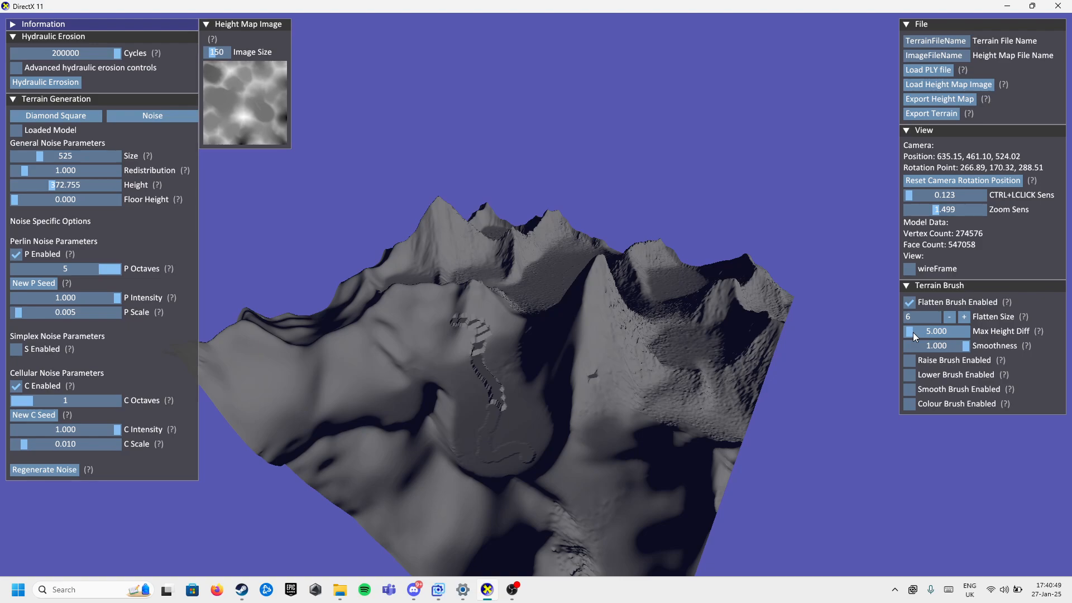
# Set the Flatten brush's max height difference to 20.377 and smoothness to 0.010, flattening spots on the central peak's front slope
pyautogui.moveTo(913, 333); pyautogui.dragTo(915, 332)
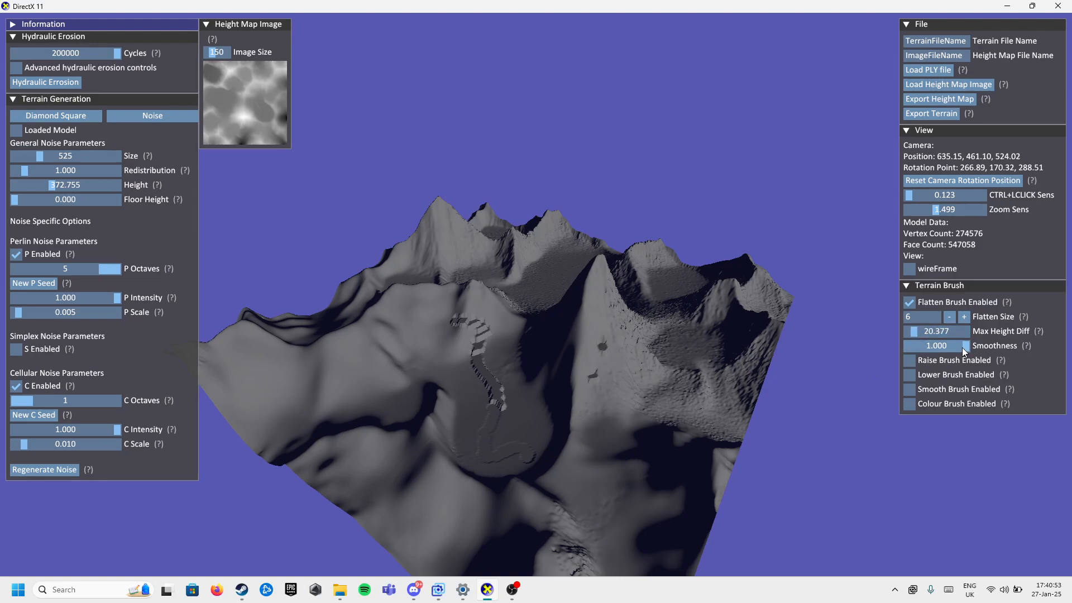
pyautogui.scroll(3, 590, 421)
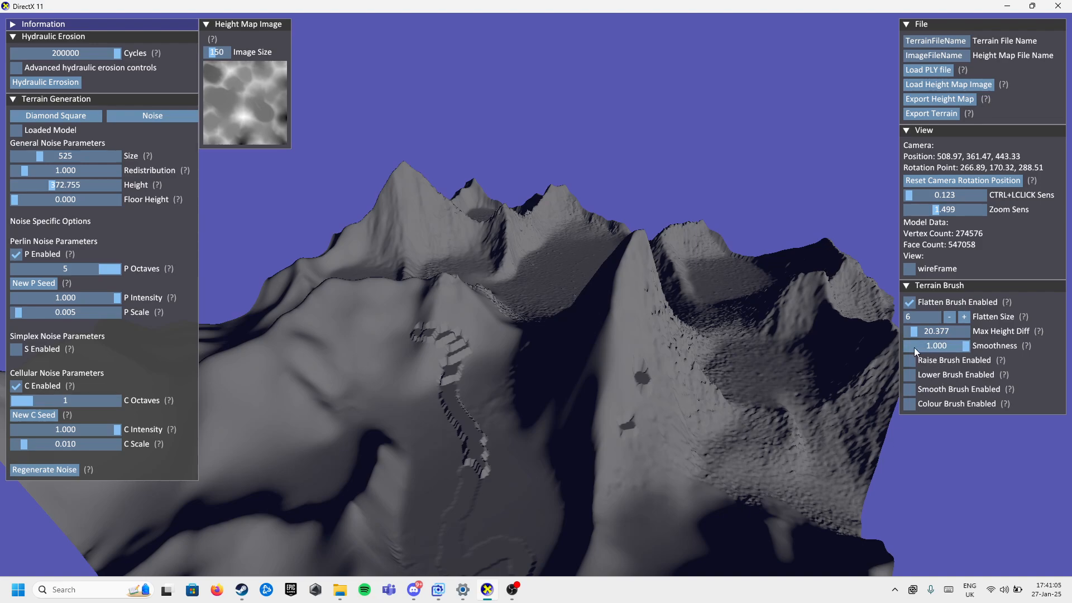
pyautogui.moveTo(914, 347); pyautogui.dragTo(909, 347)
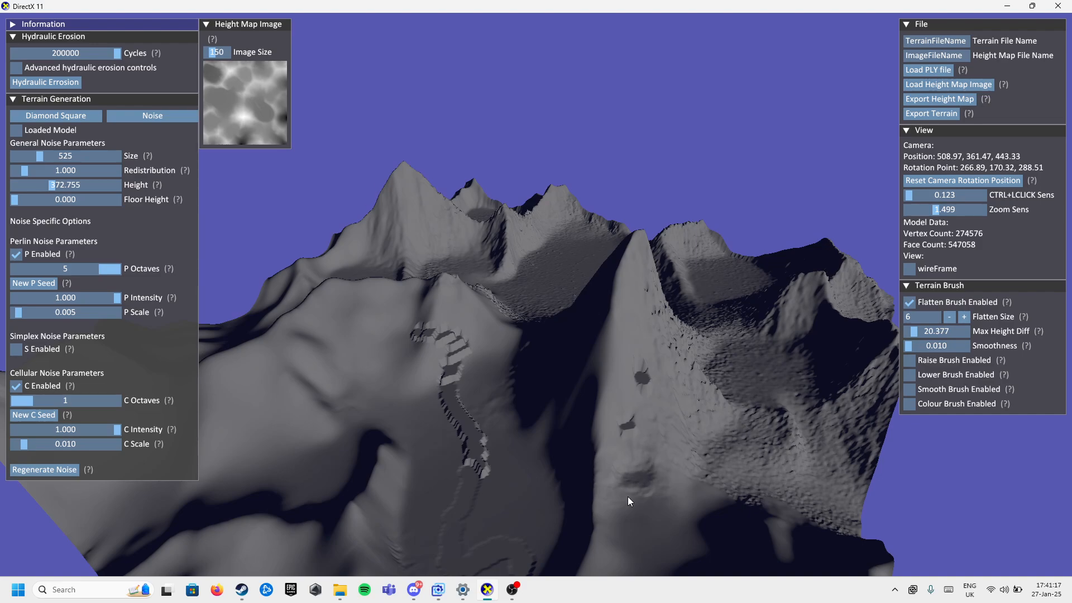
# Enable the Raise brush with a rate of 0.230 and raise the ground around the flattened path
pyautogui.click(909, 361)
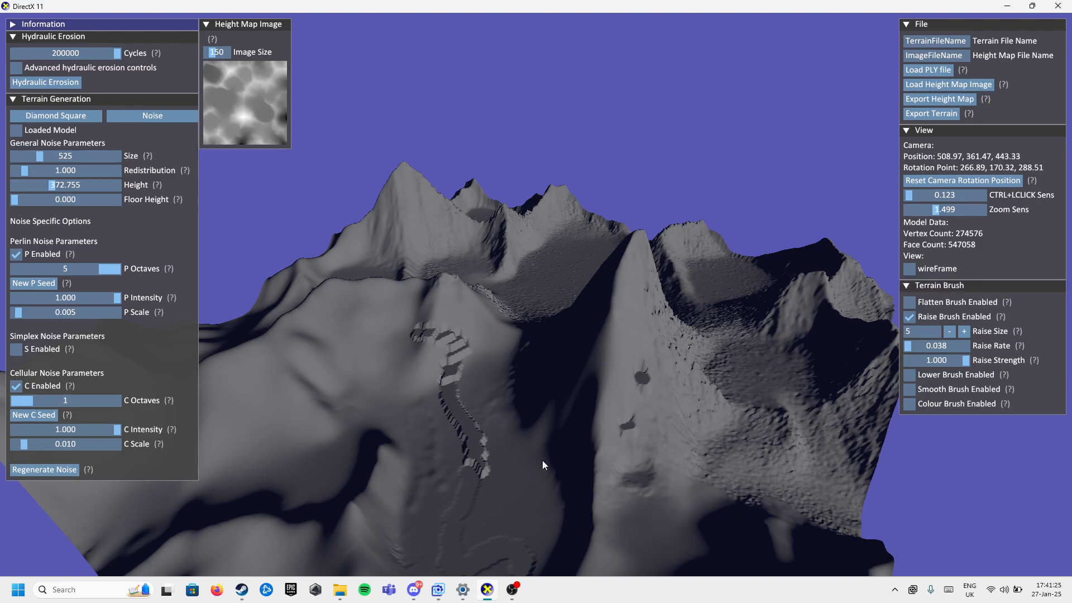
pyautogui.click(909, 348)
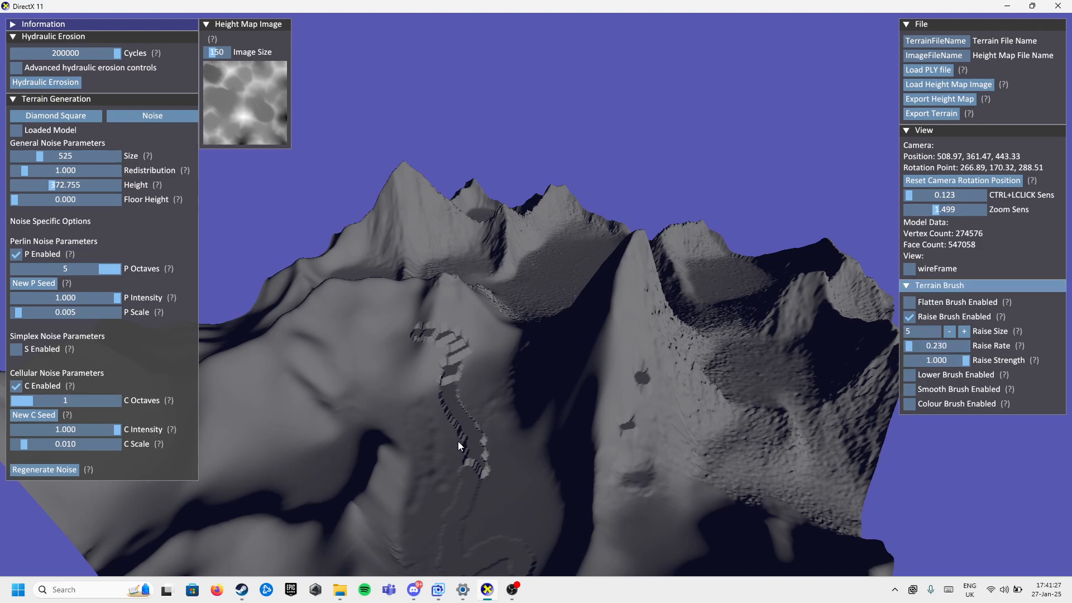
pyautogui.moveTo(459, 445); pyautogui.dragTo(418, 387)
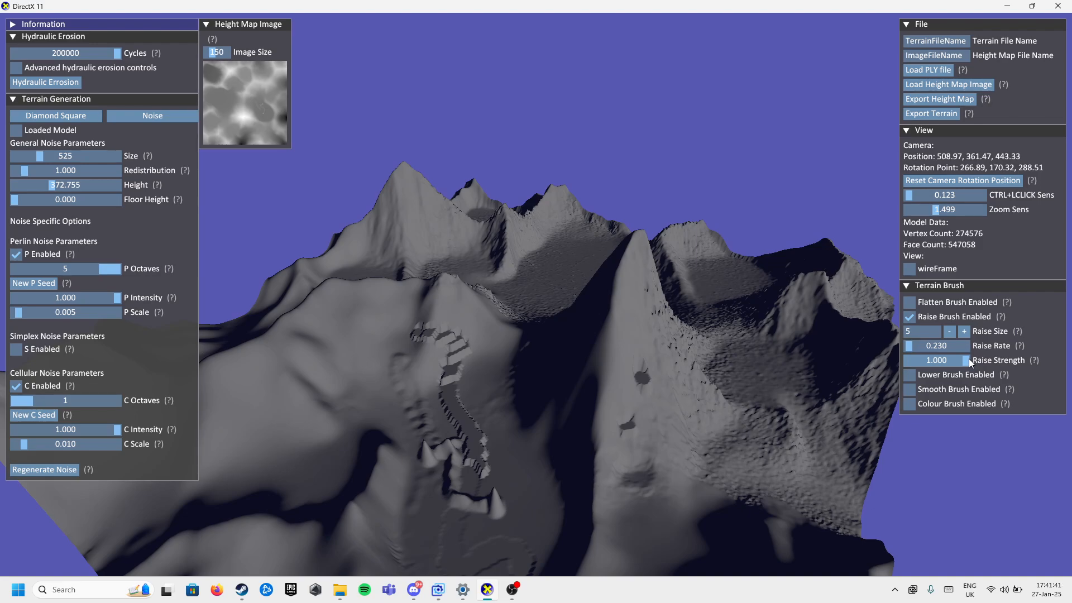
# Lower the raise strength to 0.010 and raise curved ridges at the foot of the central peak
pyautogui.moveTo(970, 359); pyautogui.dragTo(905, 369)
pyautogui.moveTo(509, 464); pyautogui.dragTo(520, 494)
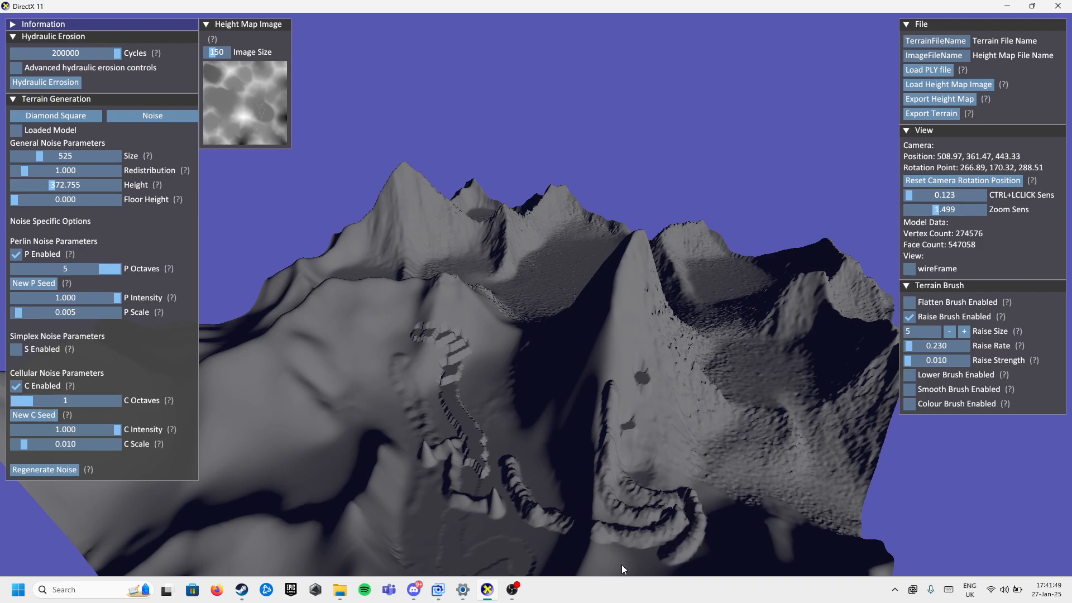
pyautogui.moveTo(622, 565); pyautogui.dragTo(575, 489)
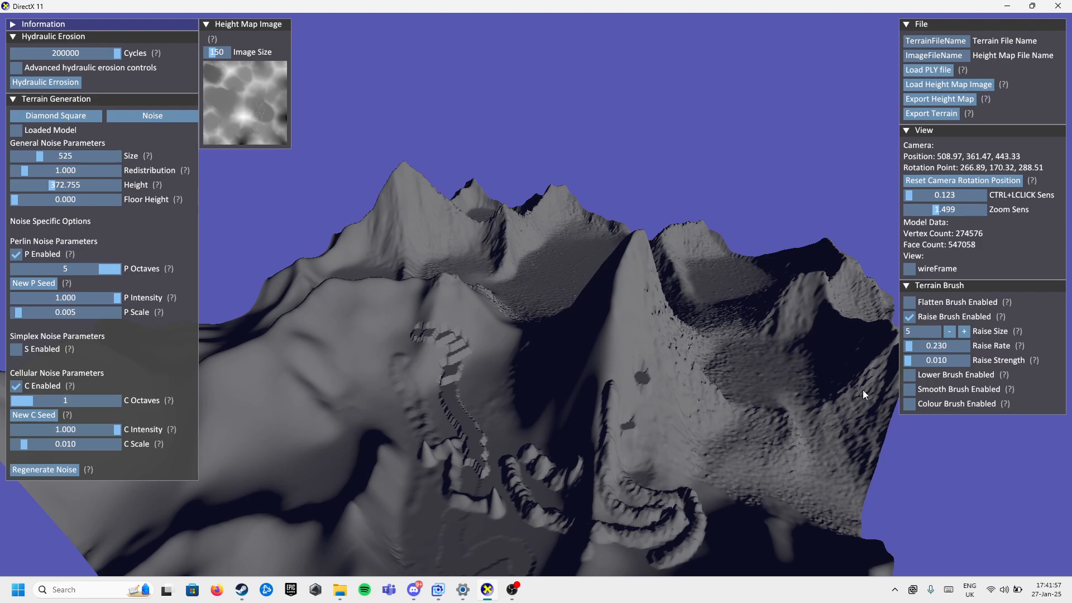
# Enable the Lower brush with a rate of 1.260 and lower the ground around the end of the flattened path
pyautogui.click(909, 375)
pyautogui.click(539, 410)
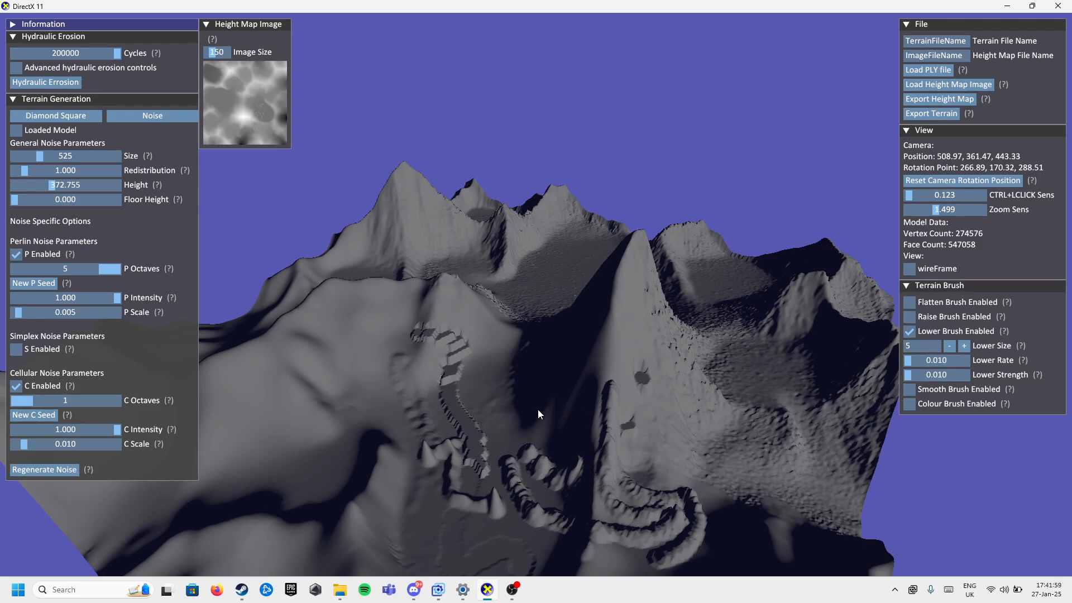
pyautogui.click(913, 360)
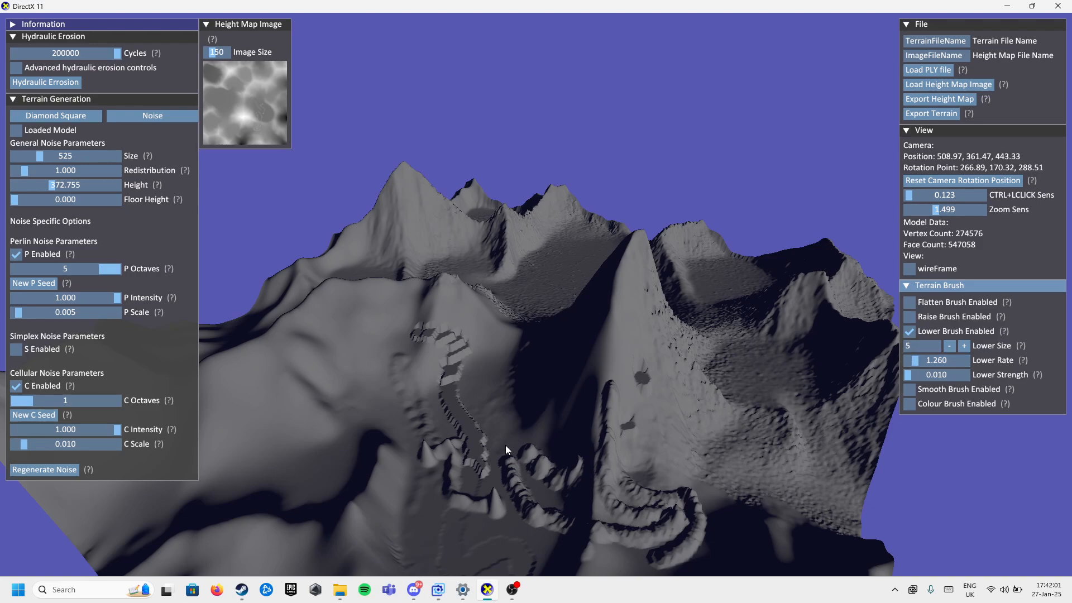
pyautogui.click(494, 462)
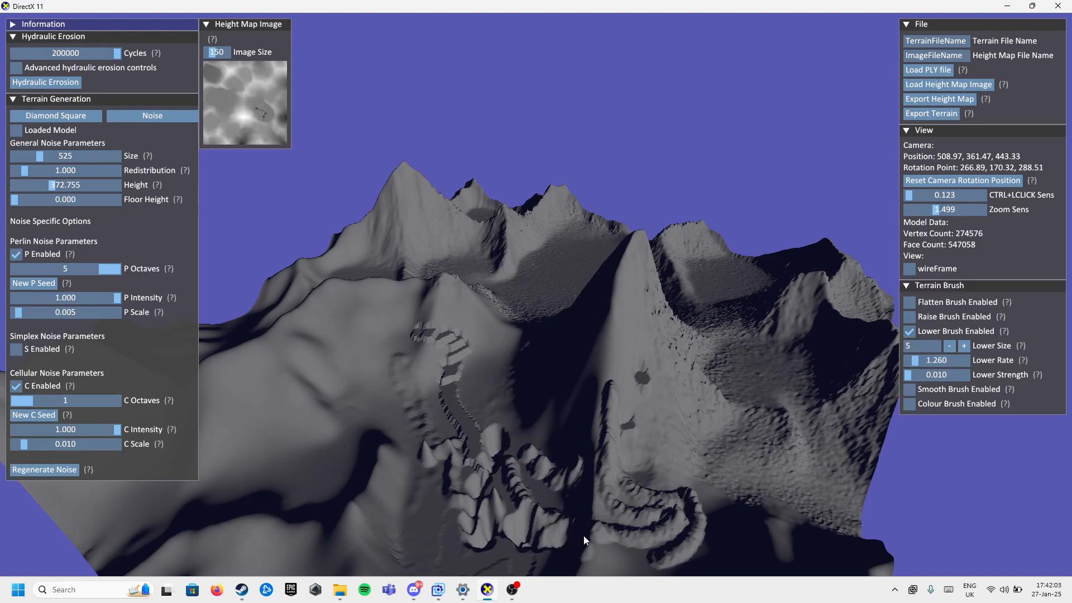
# Switch from the Lower brush to the Colour brush and paint the path's slopes and the central peak's side light blue
pyautogui.click(909, 331)
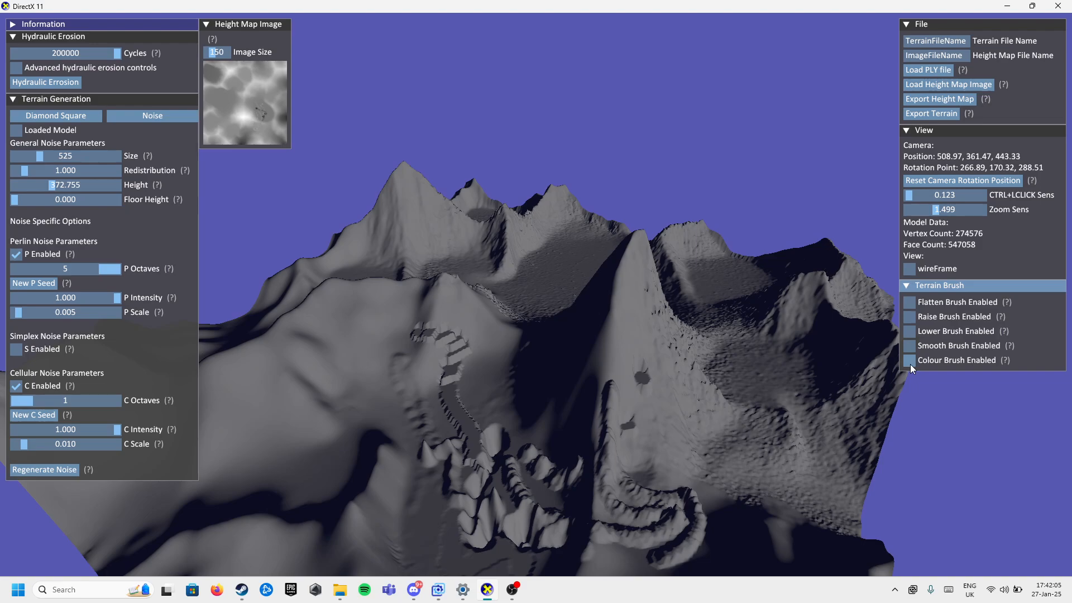
pyautogui.click(910, 360)
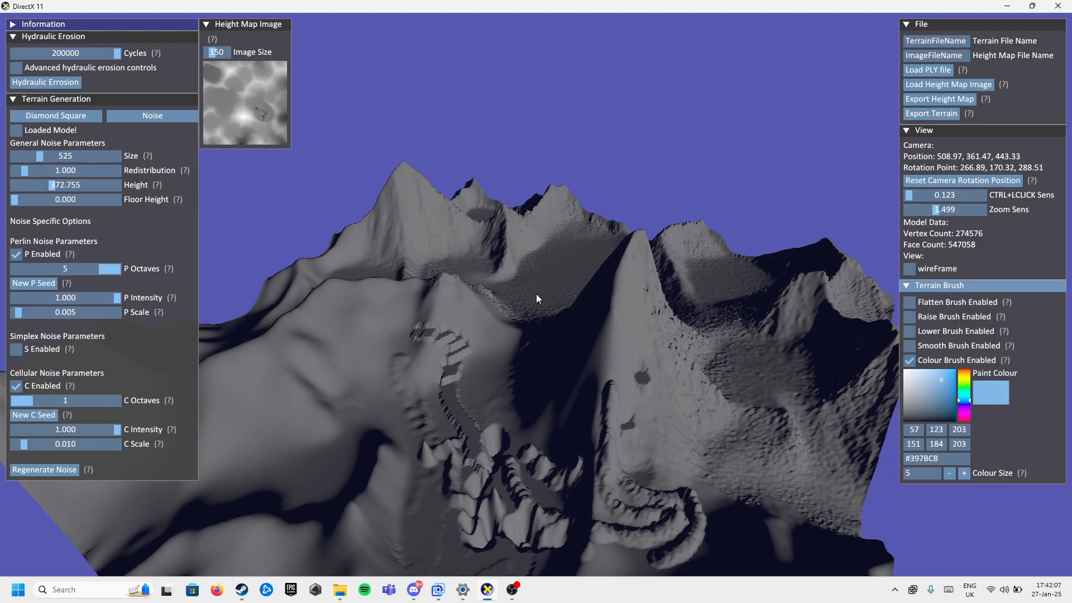
pyautogui.moveTo(536, 294); pyautogui.dragTo(440, 309, button='right')
pyautogui.moveTo(478, 349)
pyautogui.mouseDown()
pyautogui.moveTo(551, 408)
pyautogui.moveTo(585, 342)
pyautogui.moveTo(358, 448)
pyautogui.moveTo(483, 492)
pyautogui.moveTo(685, 533)
pyautogui.moveTo(594, 514)
pyautogui.moveTo(606, 418)
pyautogui.moveTo(755, 355)
pyautogui.mouseUp()
pyautogui.moveTo(630, 291)
pyautogui.mouseDown()
pyautogui.moveTo(545, 323)
pyautogui.moveTo(345, 485)
pyautogui.moveTo(447, 454)
pyautogui.moveTo(497, 465)
pyautogui.mouseUp()
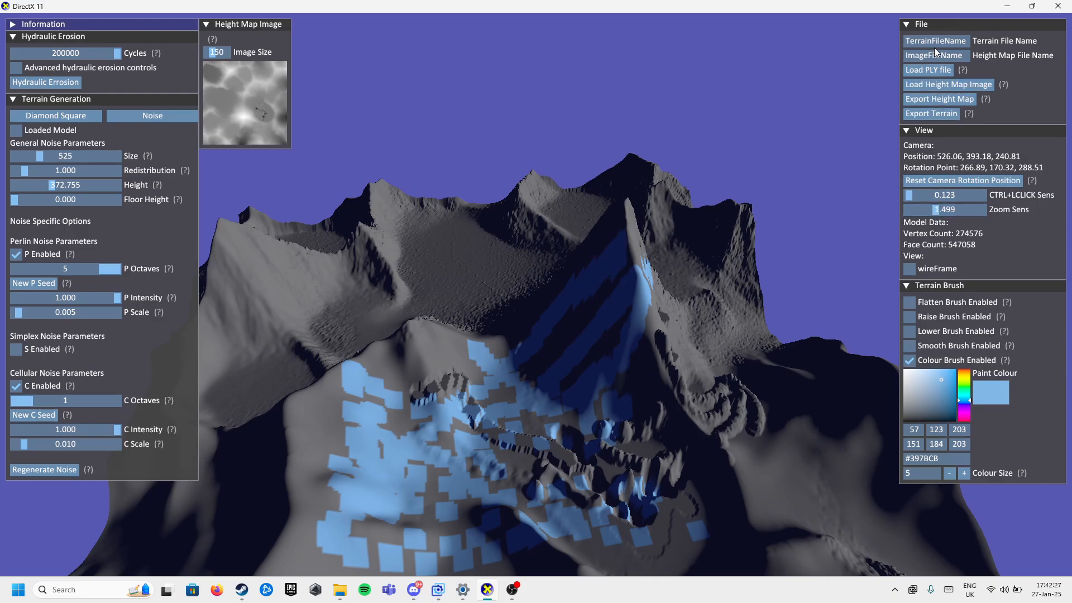
# Name the height map file testName and export both the height map and the terrain to the Resources folder
pyautogui.moveTo(536, 294)
pyautogui.keyDown('ctrl'); pyautogui.mouseDown()
pyautogui.moveTo(536, 273)
pyautogui.moveTo(537, 294)
pyautogui.mouseUp(); pyautogui.keyUp('ctrl')
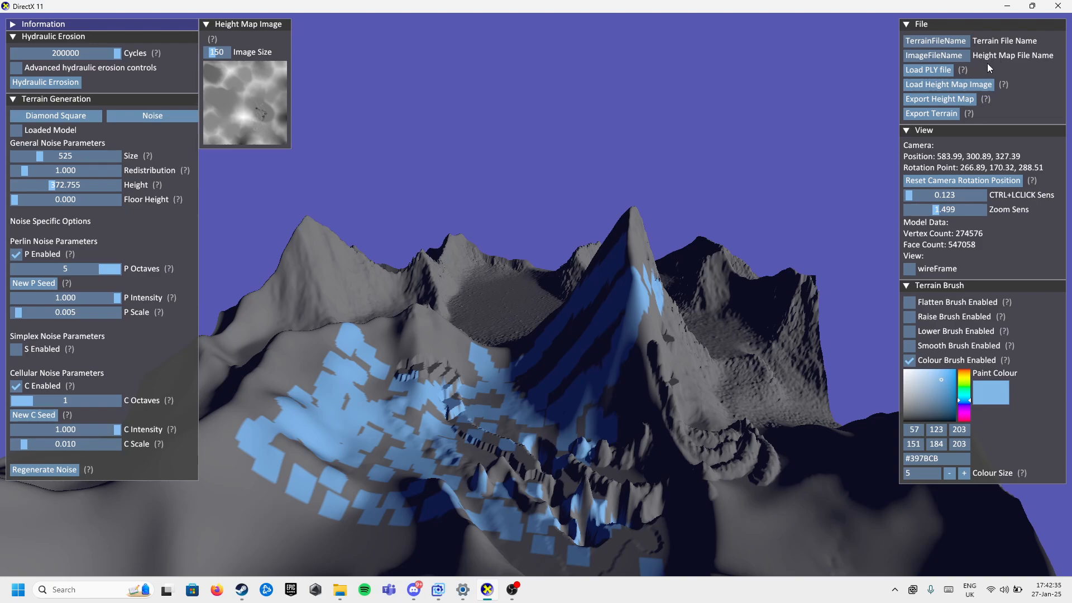
pyautogui.moveTo(905, 55); pyautogui.dragTo(974, 63)
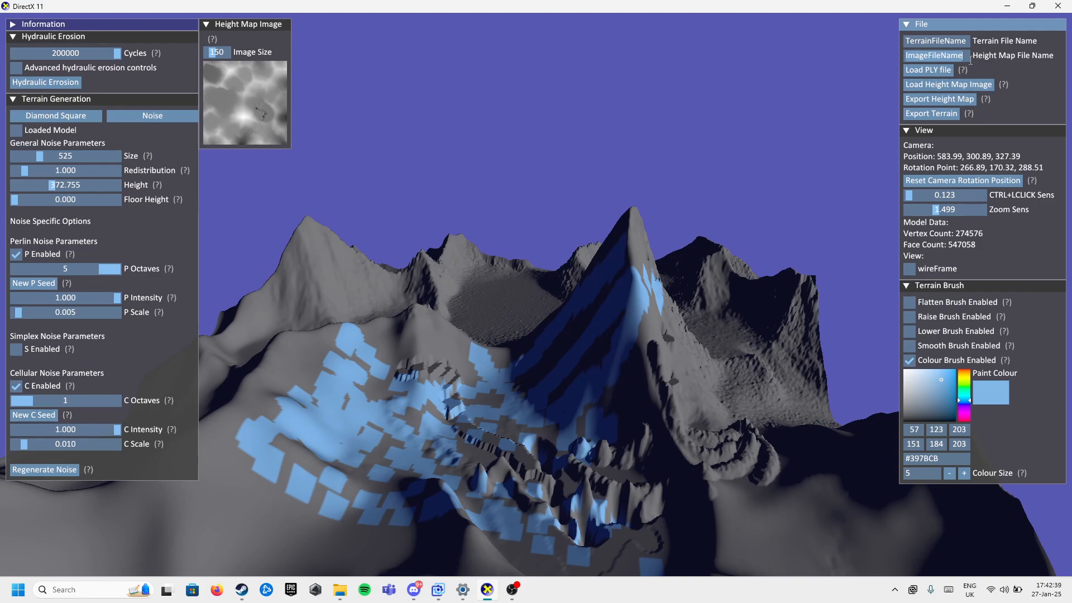
pyautogui.write('testName')
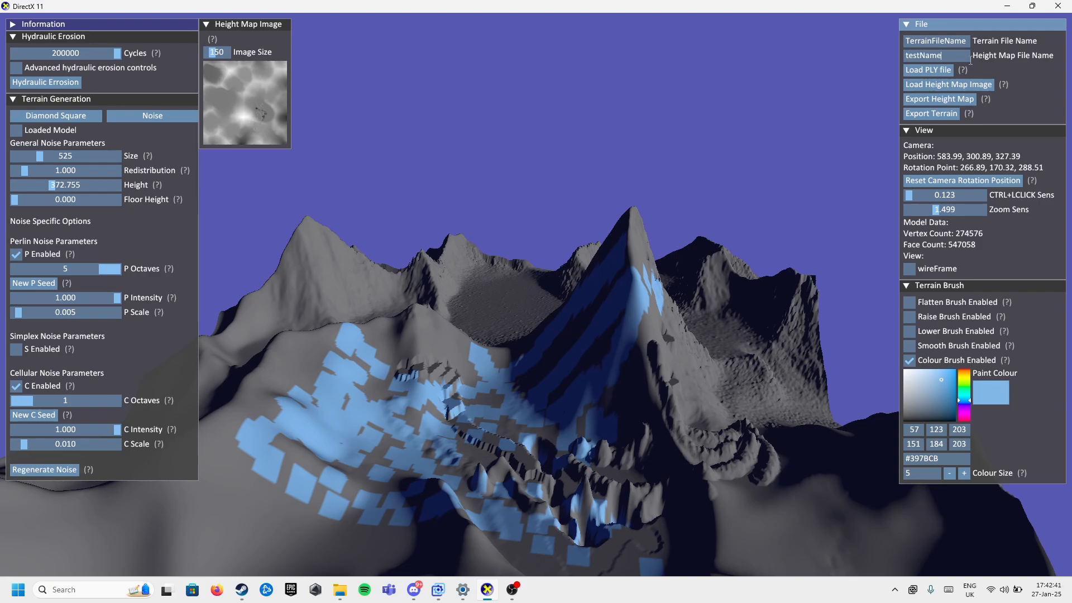
pyautogui.click(922, 104)
pyautogui.click(927, 100)
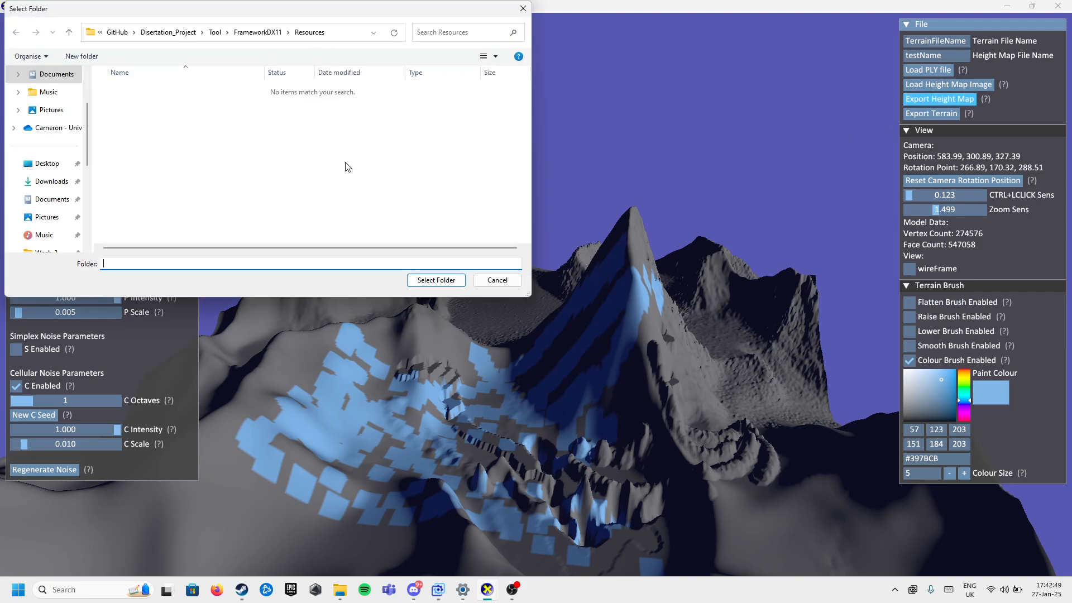
pyautogui.click(437, 279)
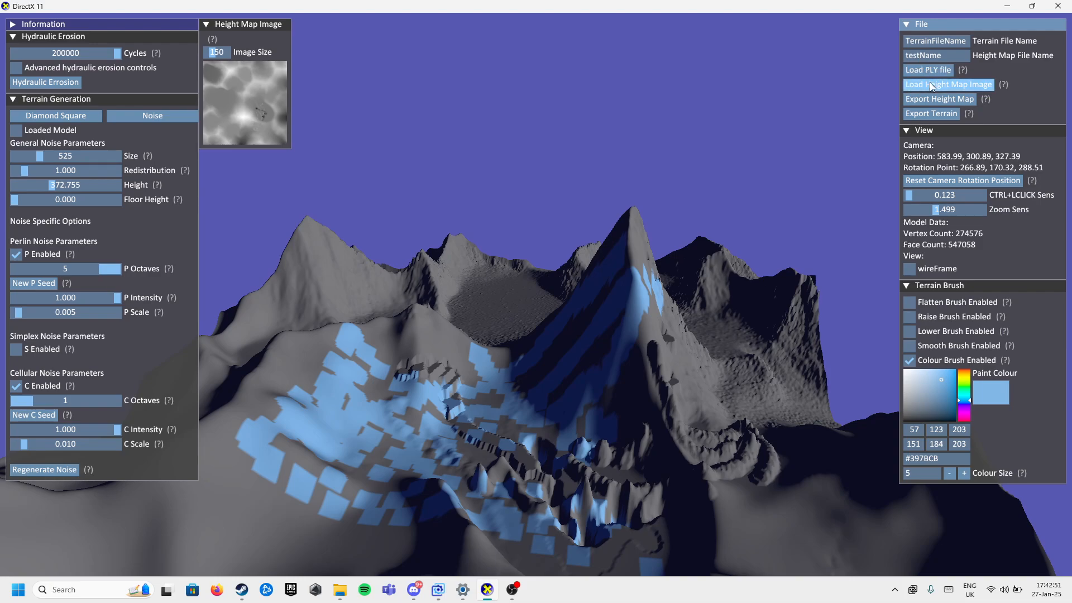
pyautogui.click(928, 114)
pyautogui.click(434, 281)
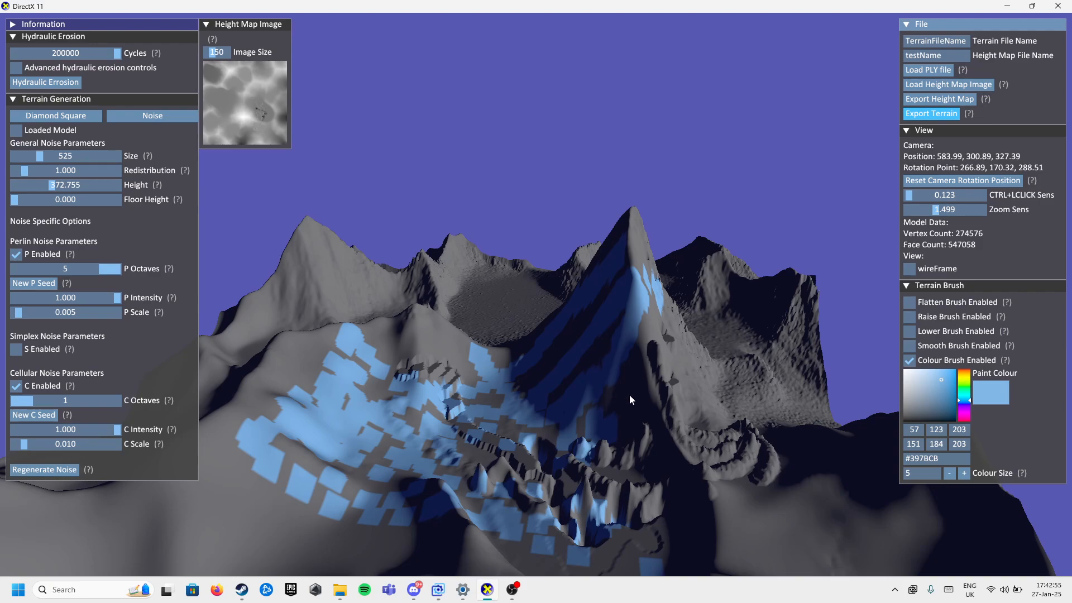
# Regenerate the terrain at size 240, and replace it by loading the exported TerrainFileName.ply from the Resources folder
pyautogui.keyDown('ctrl'); pyautogui.moveTo(440, 337); pyautogui.dragTo(536, 288); pyautogui.keyUp('ctrl')
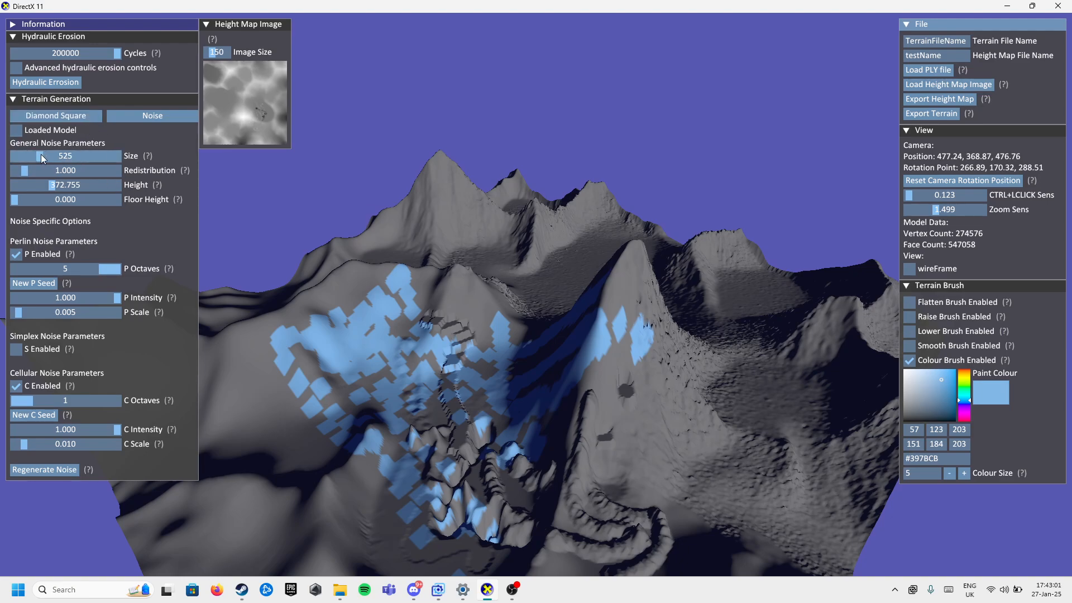
pyautogui.moveTo(41, 154); pyautogui.dragTo(28, 155)
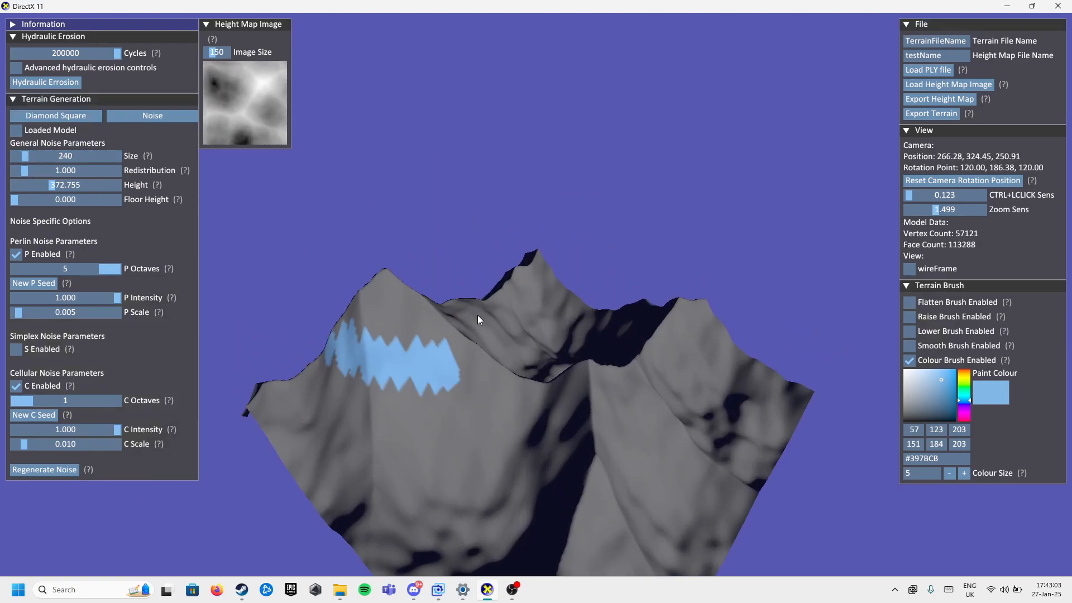
pyautogui.click(938, 72)
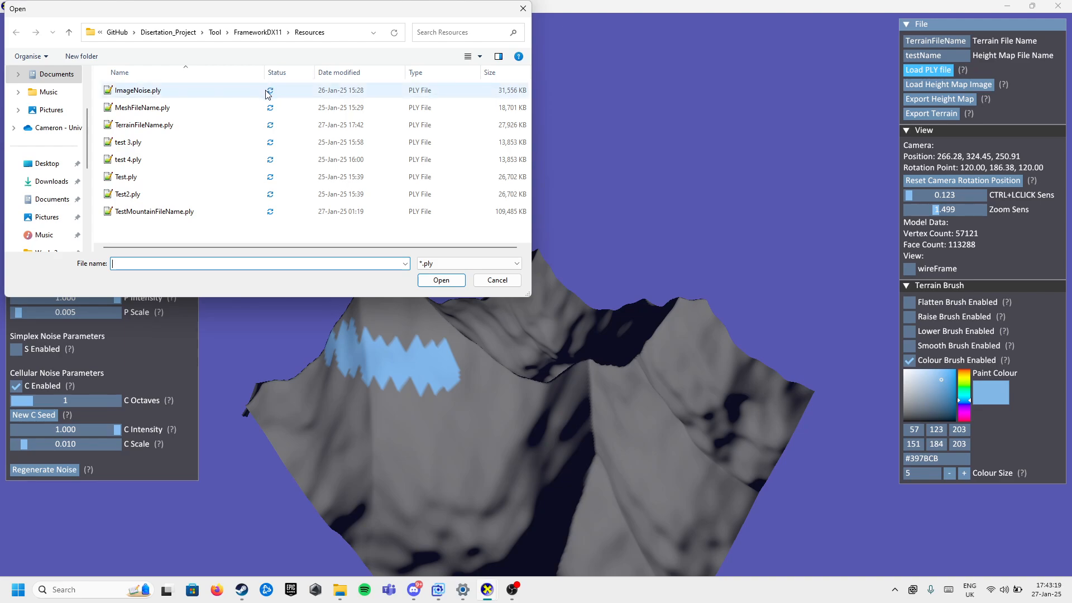
pyautogui.click(176, 129)
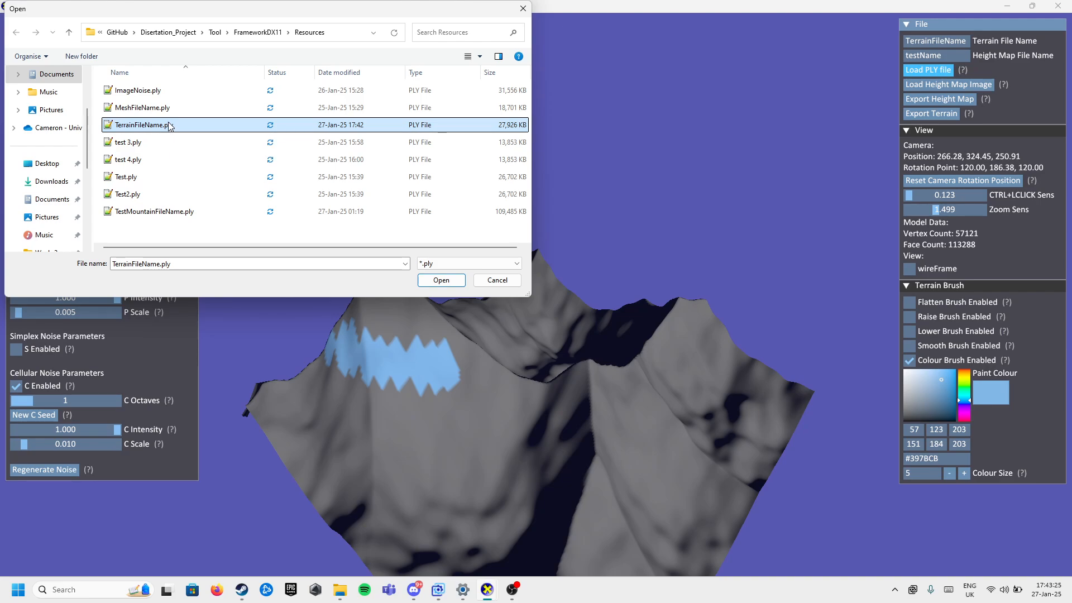
pyautogui.doubleClick(170, 126)
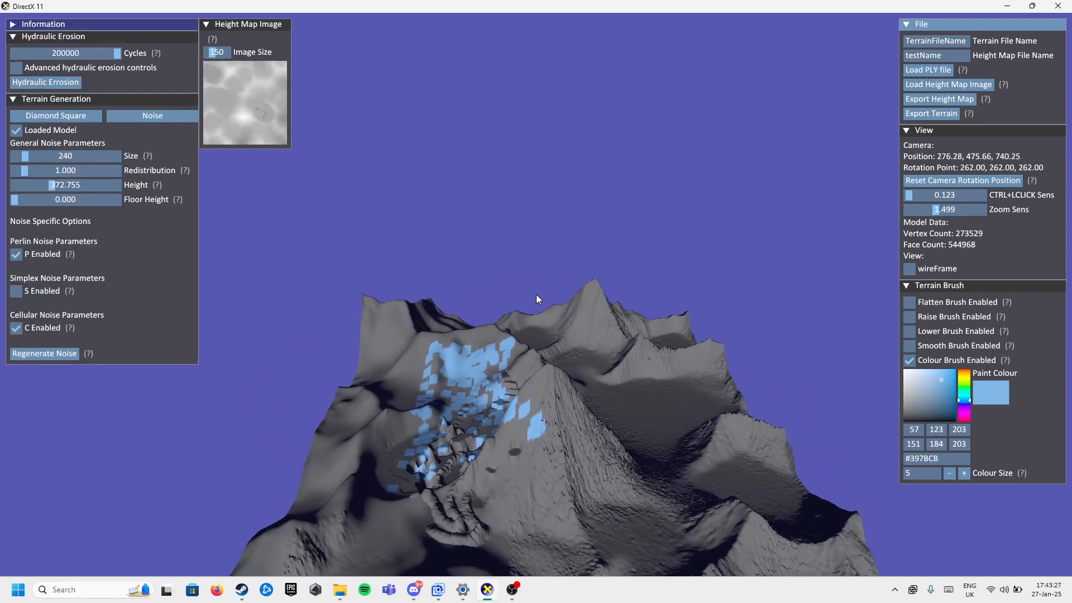
# Inspect the loaded terrain's shape and paint from several angles, close up, from beneath and from a distance
pyautogui.keyDown('ctrl'); pyautogui.moveTo(548, 339); pyautogui.dragTo(516, 211); pyautogui.keyUp('ctrl')
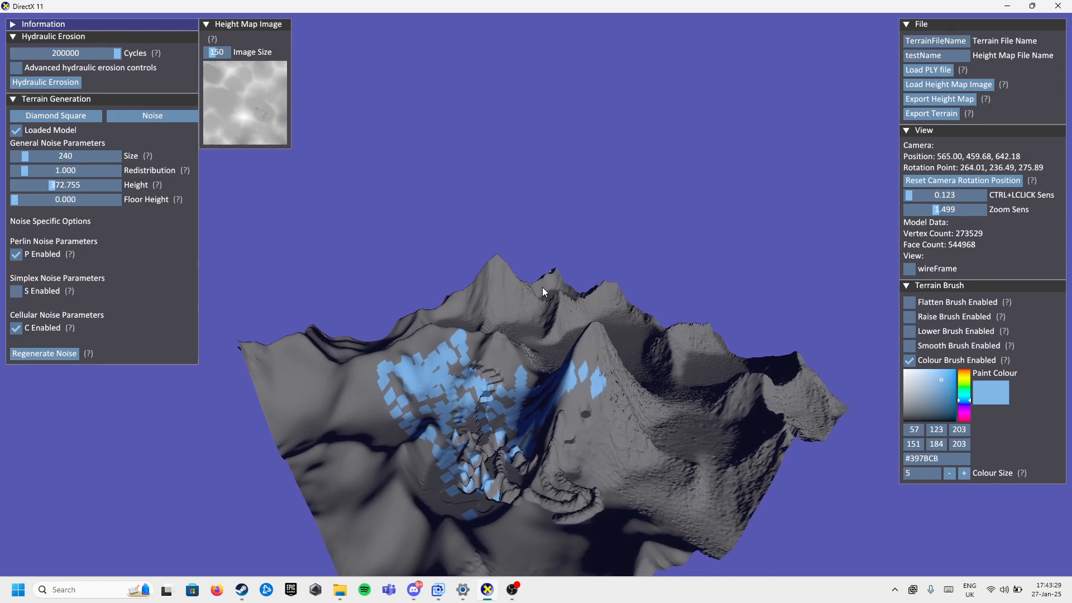
pyautogui.moveTo(542, 287)
pyautogui.keyDown('ctrl'); pyautogui.mouseDown()
pyautogui.moveTo(524, 216)
pyautogui.moveTo(475, 112)
pyautogui.mouseUp(); pyautogui.keyUp('ctrl')
pyautogui.keyDown('ctrl'); pyautogui.moveTo(535, 330); pyautogui.dragTo(504, 121); pyautogui.keyUp('ctrl')
pyautogui.scroll(2, 549, 386)
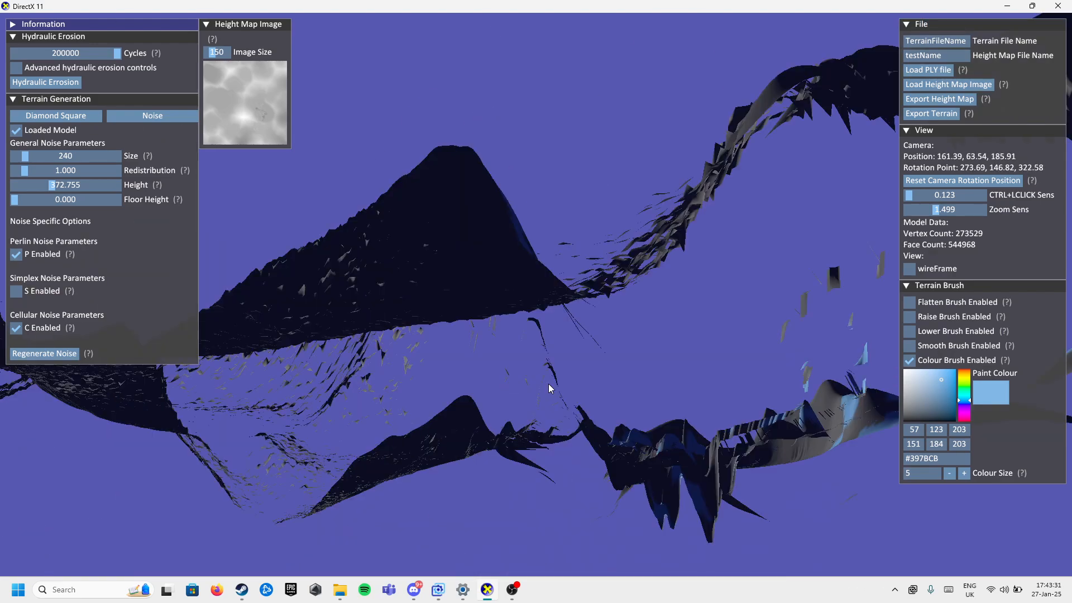
pyautogui.scroll(-1, 546, 384)
pyautogui.keyDown('ctrl'); pyautogui.moveTo(546, 384); pyautogui.dragTo(630, 430); pyautogui.keyUp('ctrl')
pyautogui.scroll(-1, 638, 426)
pyautogui.scroll(-1, 638, 426)
pyautogui.scroll(1, 638, 426)
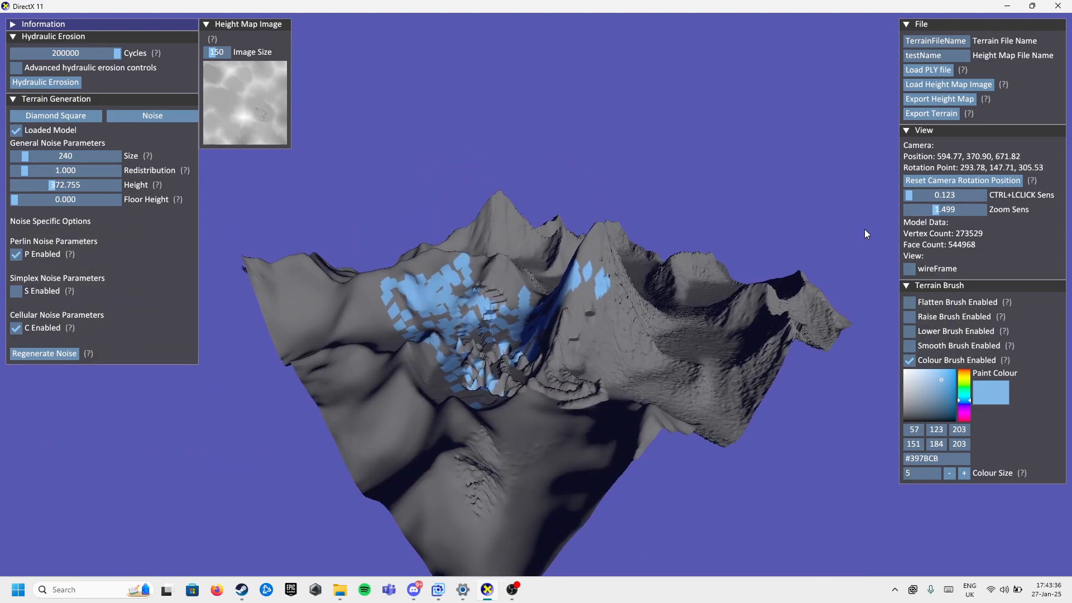
# Load the height map image testName.png and view the resulting terrain from another side
pyautogui.click(935, 84)
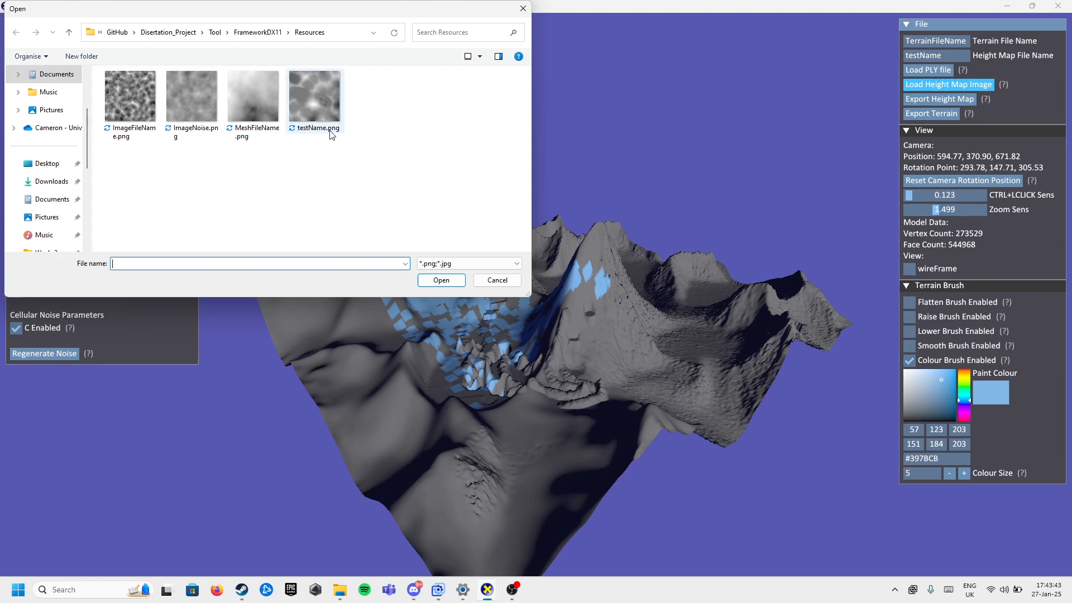
pyautogui.doubleClick(322, 100)
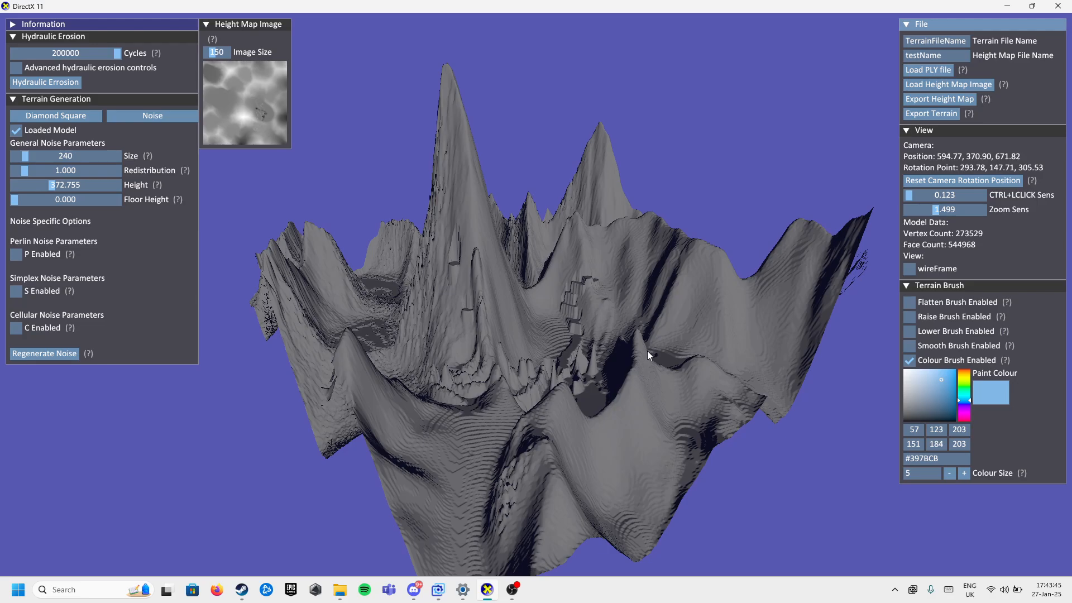
pyautogui.keyDown('ctrl'); pyautogui.moveTo(648, 351); pyautogui.dragTo(536, 293); pyautogui.keyUp('ctrl')
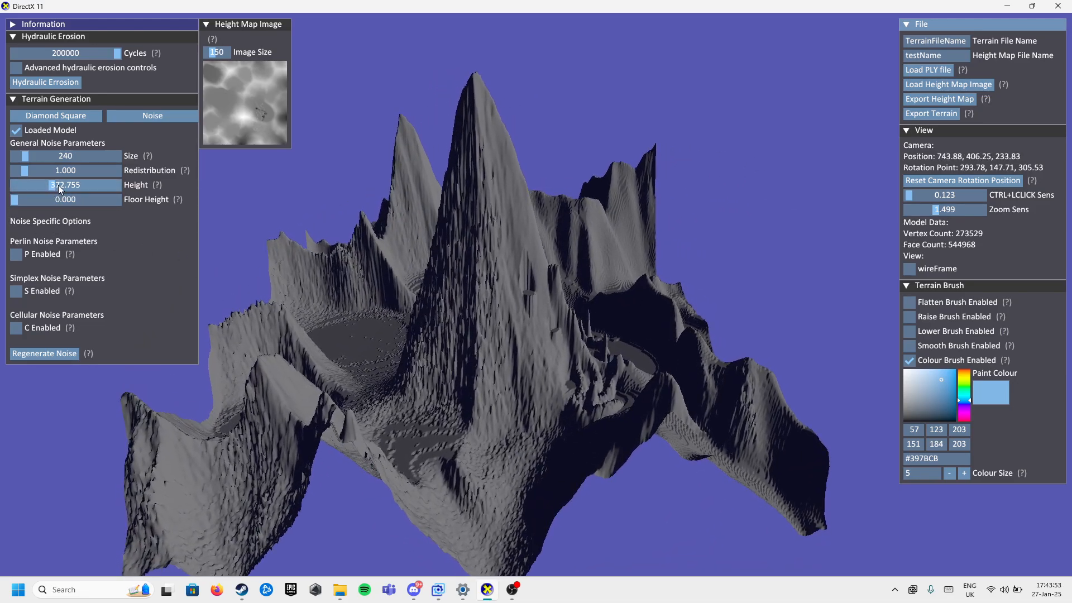
# Set the terrain height to 155.923 and inspect the peak and brushed areas up close
pyautogui.moveTo(59, 186); pyautogui.dragTo(30, 187)
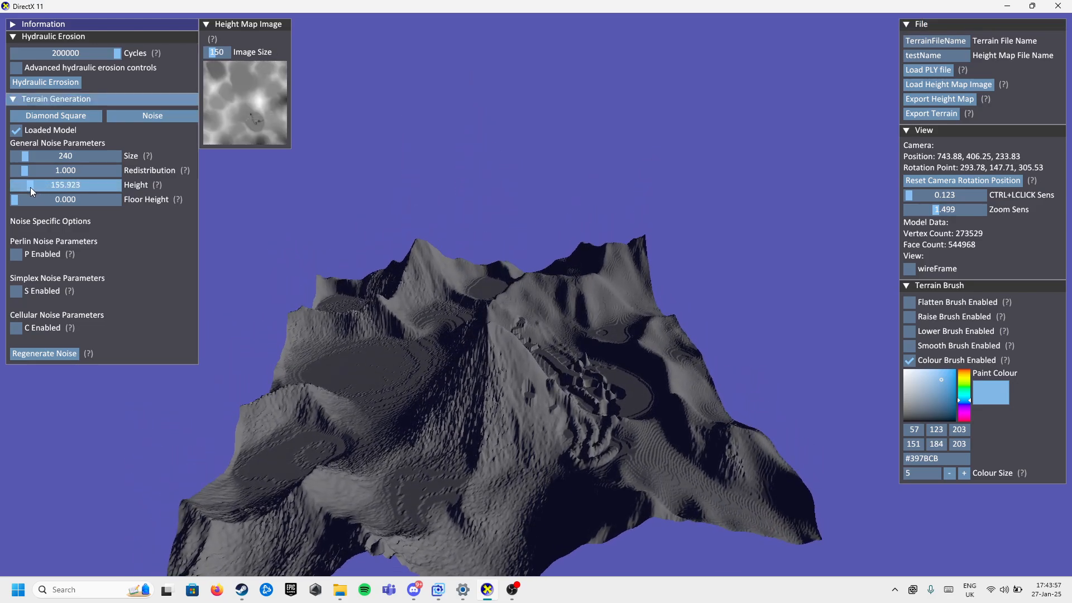
pyautogui.moveTo(536, 294)
pyautogui.keyDown('ctrl'); pyautogui.mouseDown()
pyautogui.moveTo(522, 383)
pyautogui.moveTo(536, 293)
pyautogui.mouseUp(); pyautogui.keyUp('ctrl')
pyautogui.click(537, 295)
pyautogui.moveTo(544, 303); pyautogui.dragTo(540, 173, button='middle')
pyautogui.scroll(2, 527, 288)
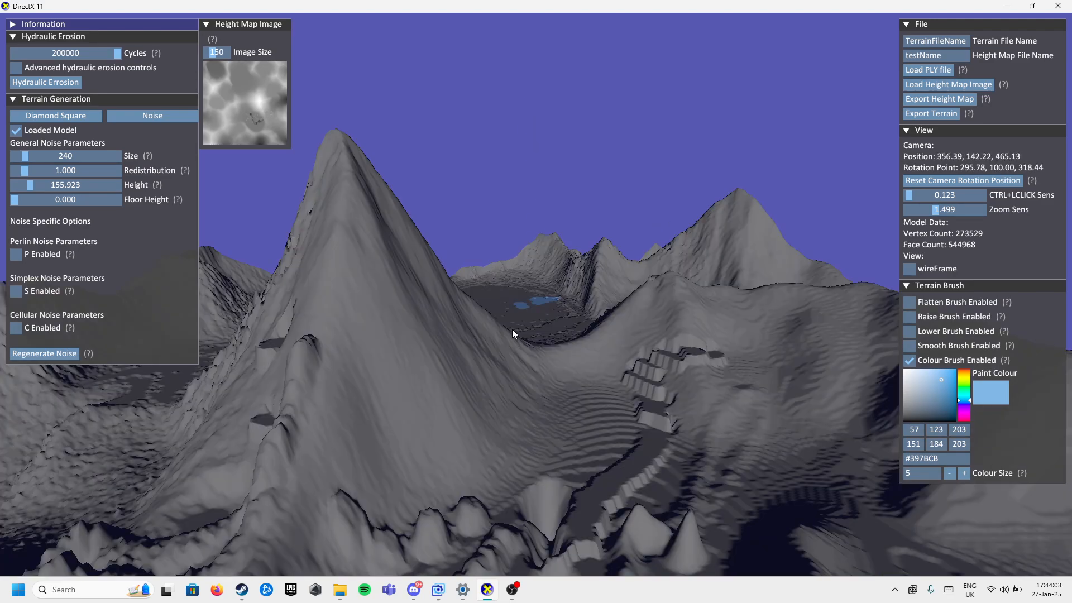
pyautogui.scroll(-2, 513, 333)
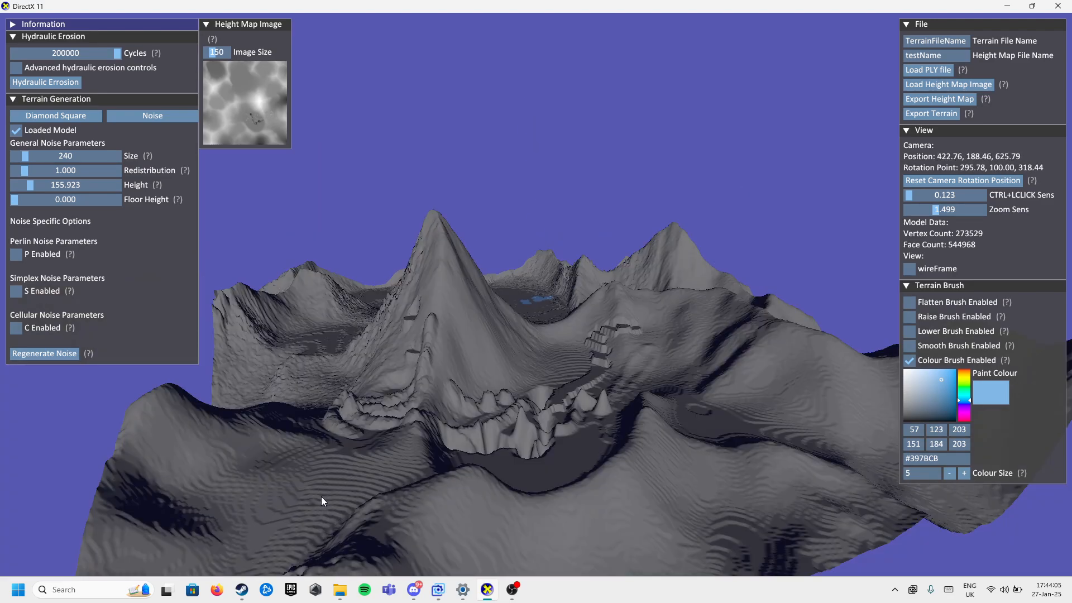